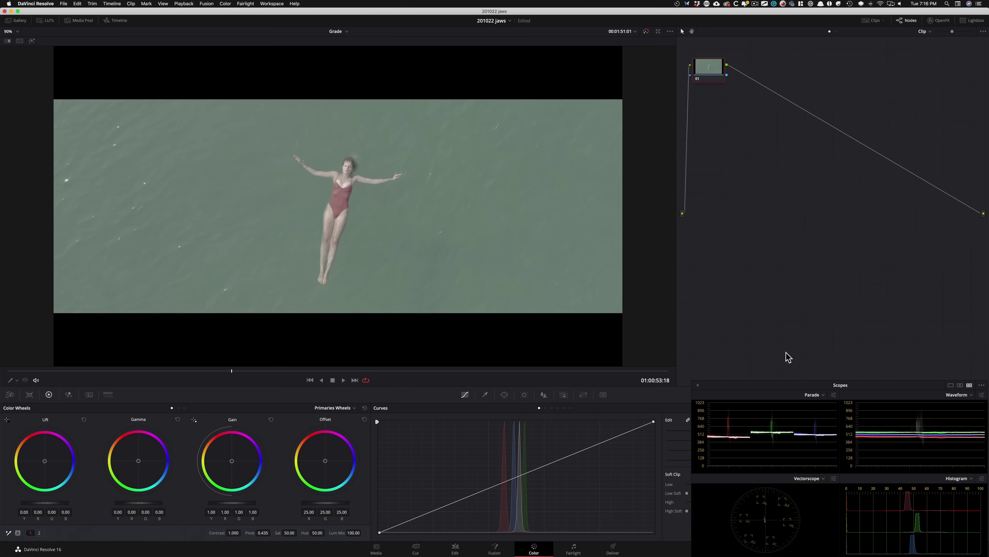
key("ctrl+alt+d")
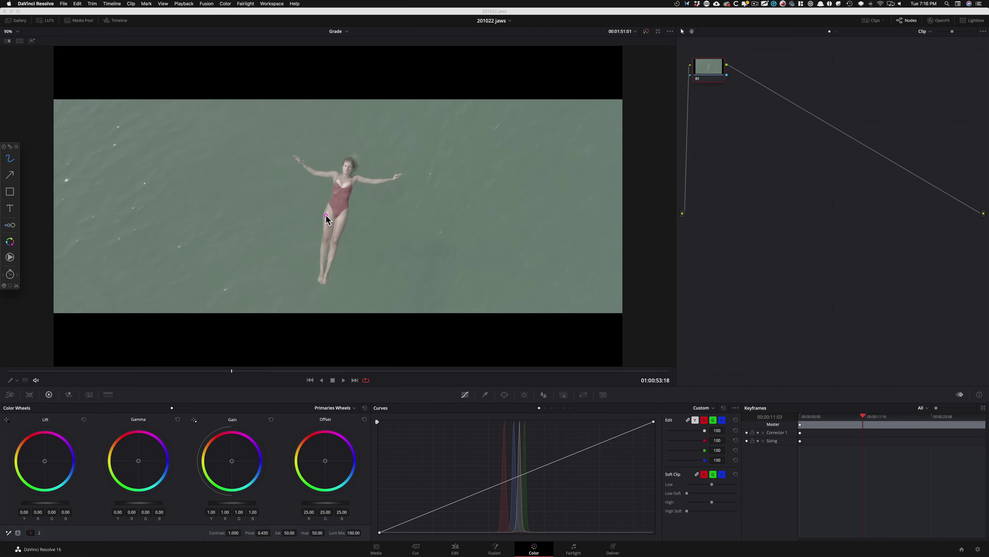
left_click_drag(326, 215, 324, 232)
left_click(327, 234)
left_click_drag(130, 223, 255, 220)
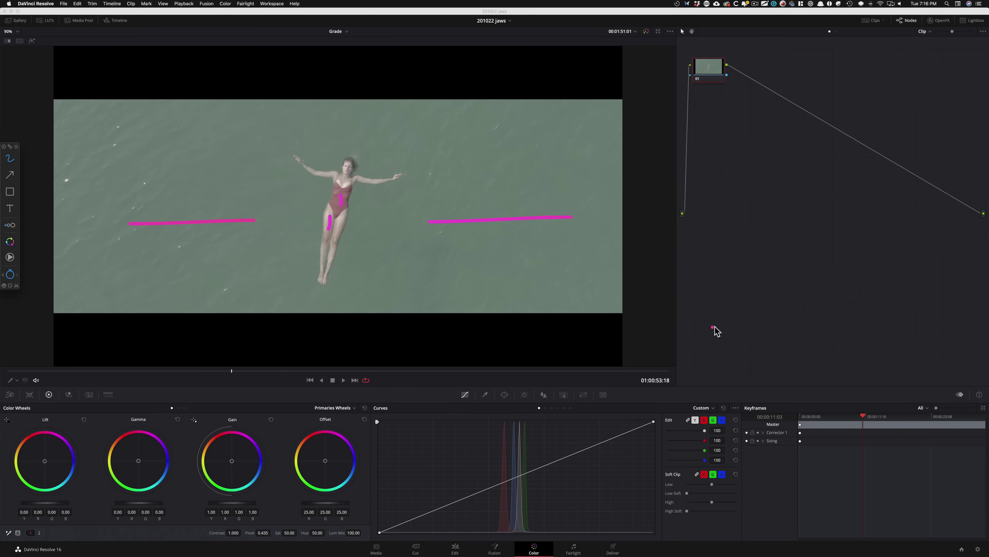
key("Escape")
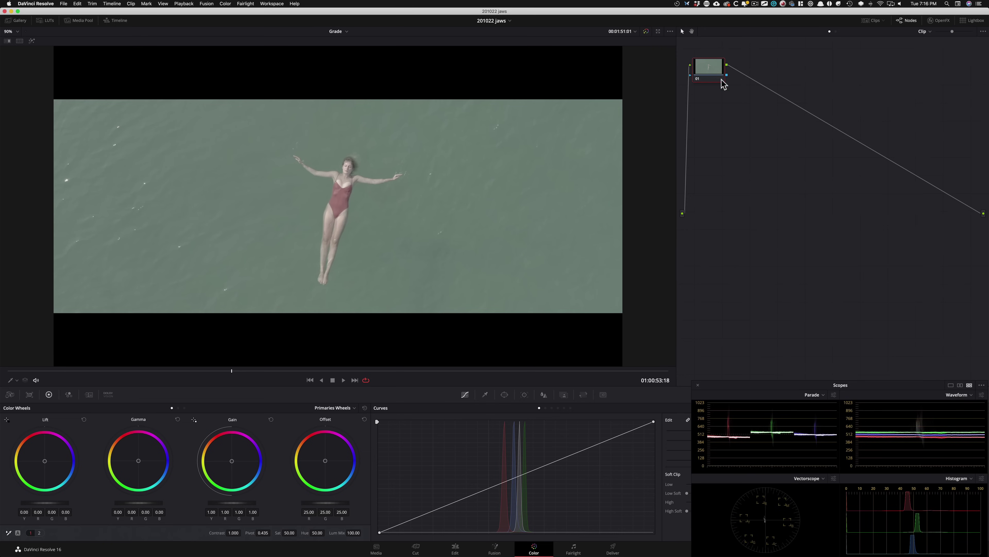
- Line up the first node with the source and output, label it "hi", and append two serial nodes, labelling the first of them "base"
left_click_drag(721, 80, 728, 214)
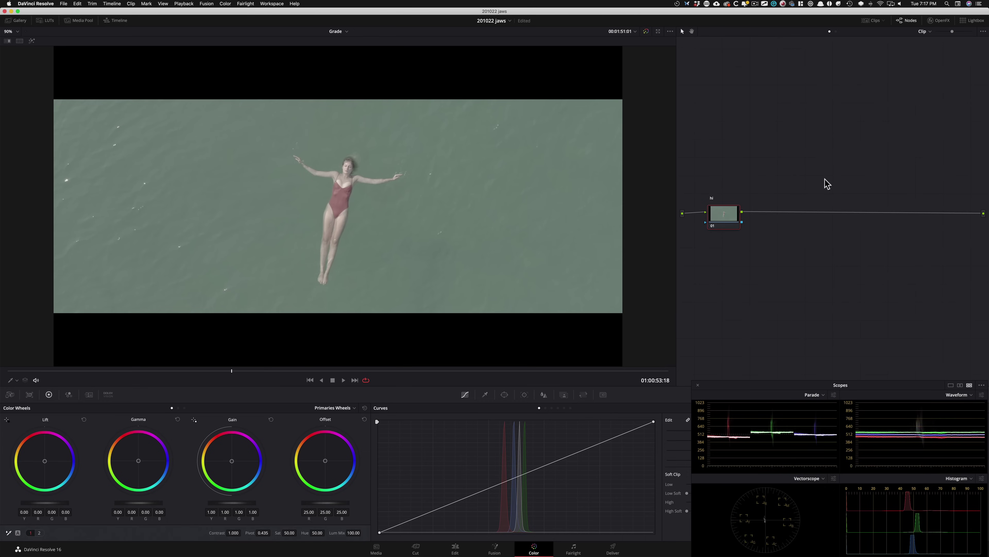
key("alt+s")
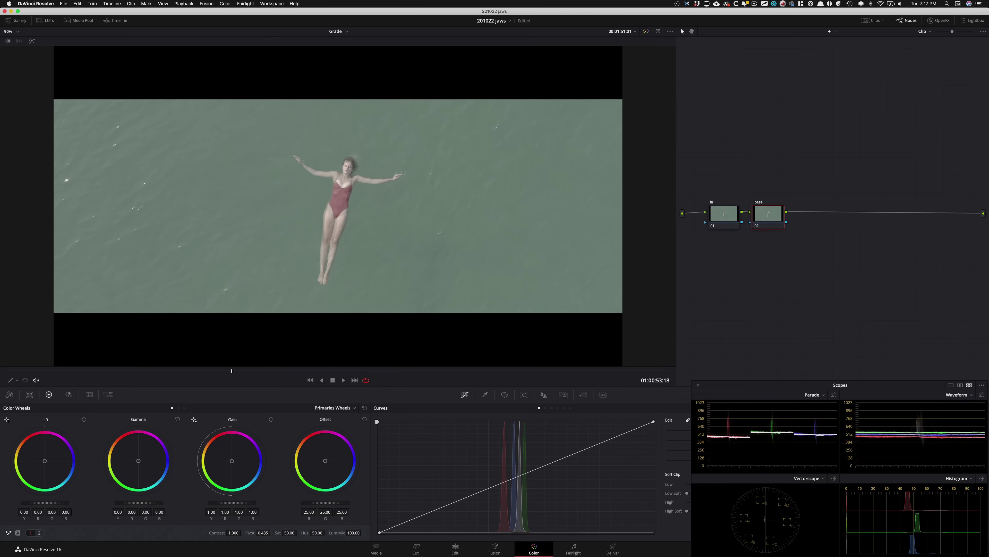
key("alt+s")
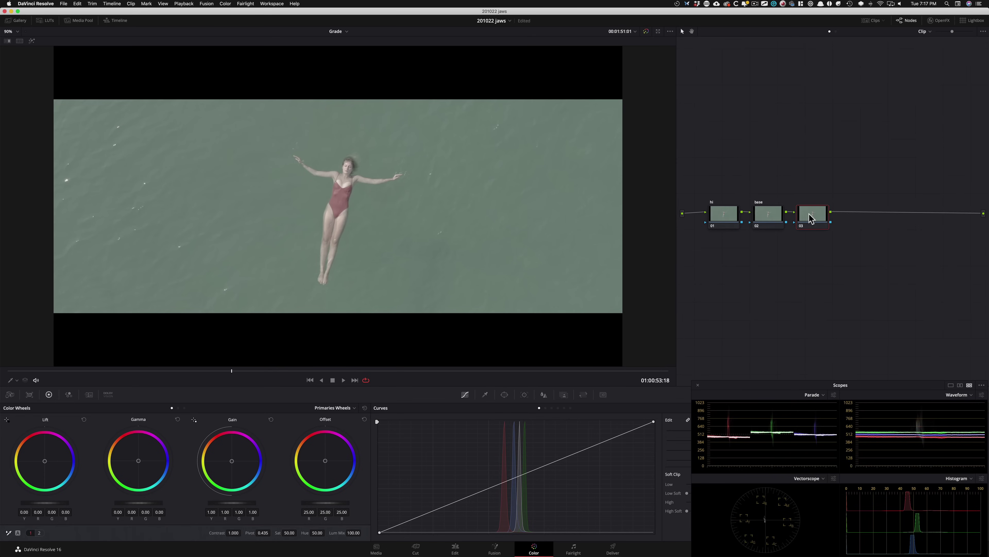
- Set the base node's contrast to 1.387, pivot to 0.677 and saturation to 70.45, comparing the grade with the bypassed image
left_click(766, 219)
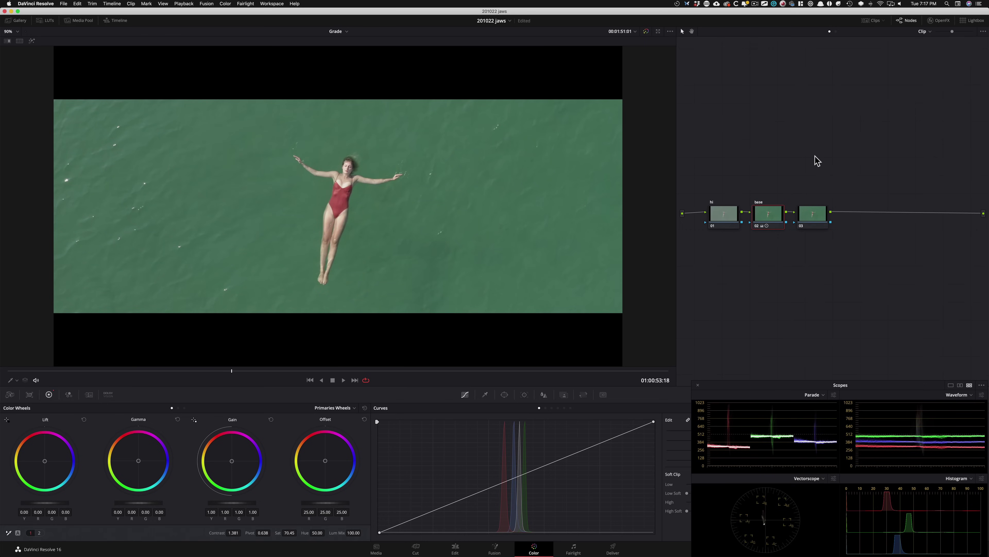
key("shift+d")
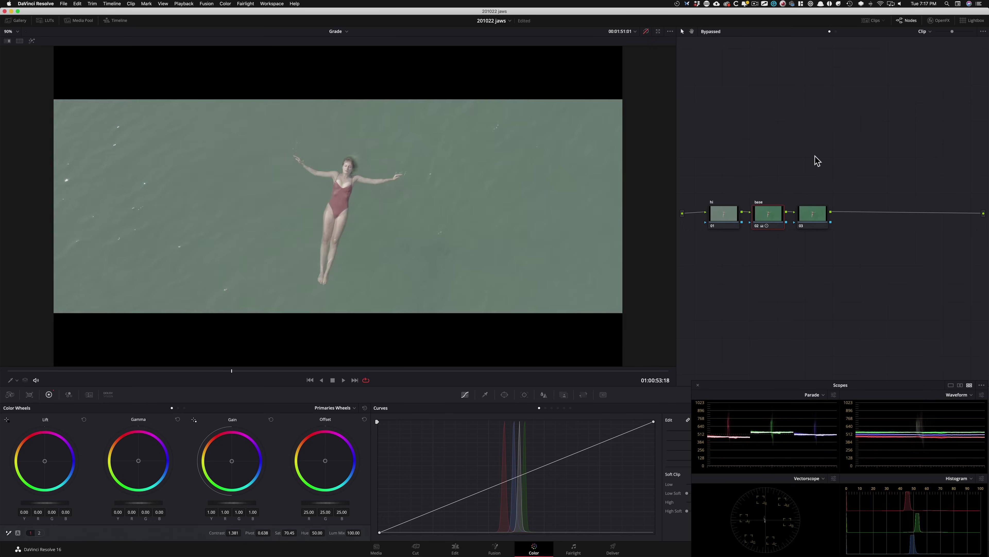
key("shift+d")
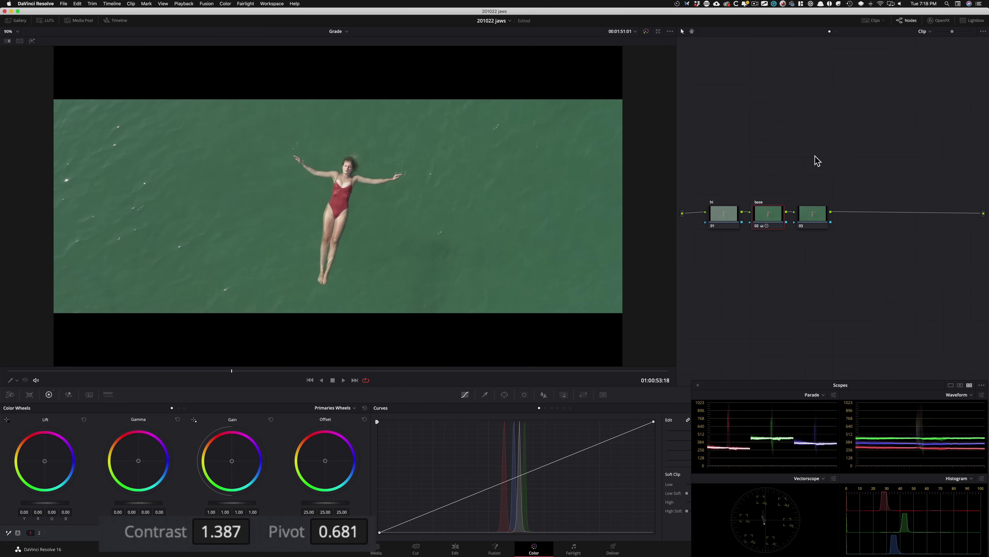
key("shift+d")
key("shift+d")
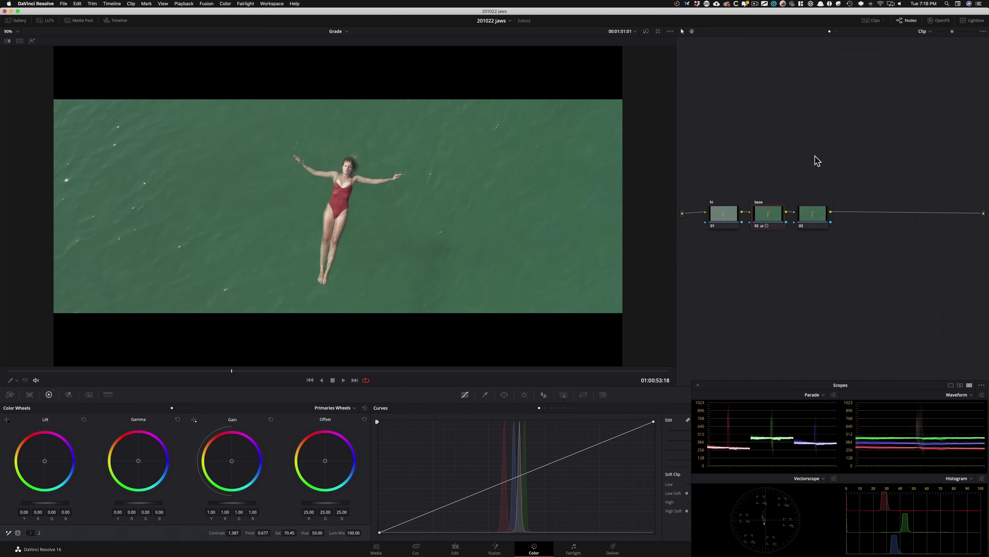
key("shift+d")
key("shift+d")
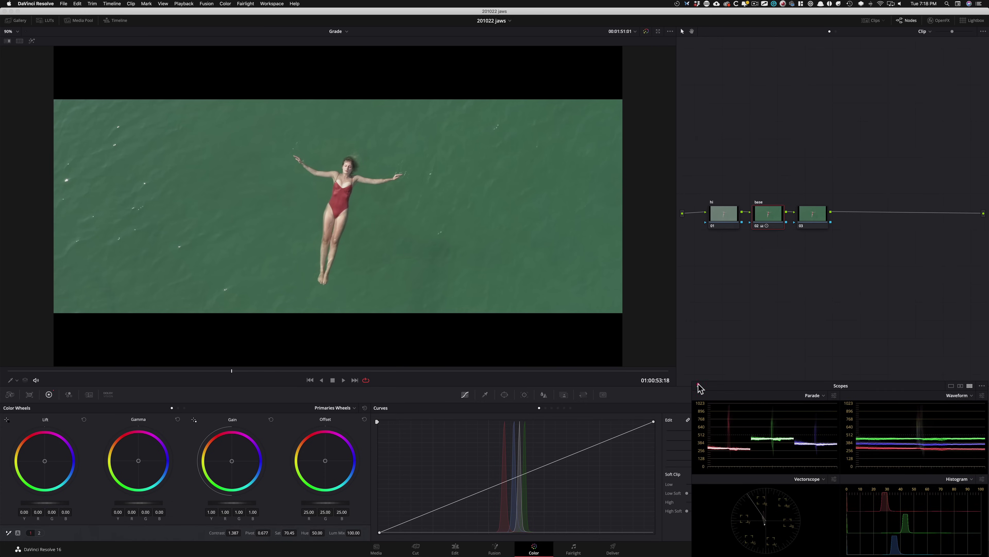
- Replace the floating scopes window with the docked scopes, showing a Vectorscope with its skin tone indicator enabled
left_click(698, 385)
left_click(958, 394)
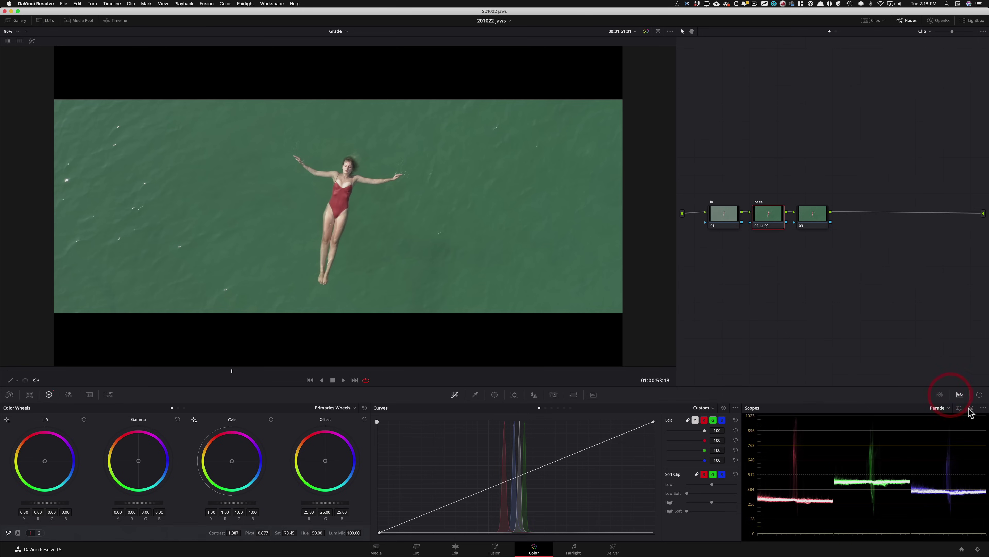
left_click(939, 408)
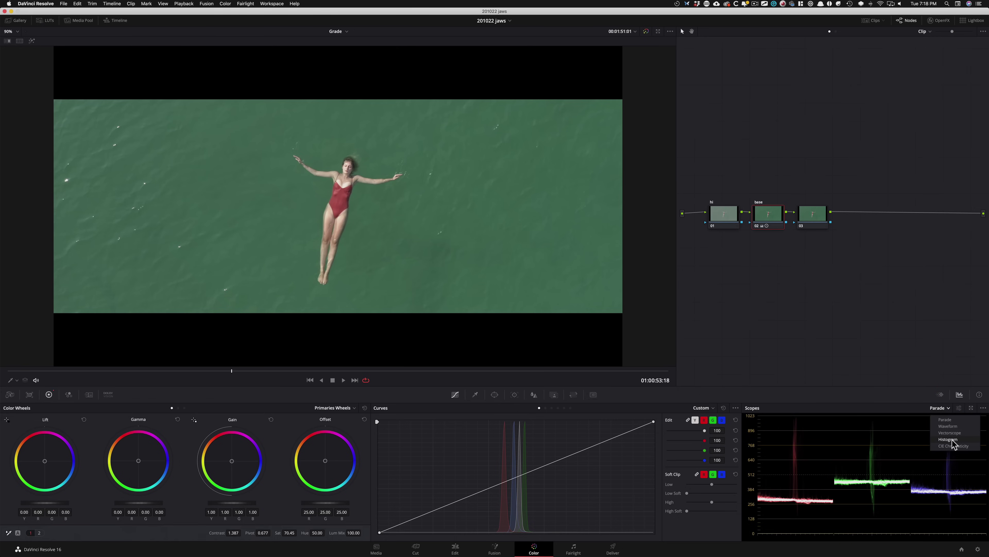
left_click(959, 432)
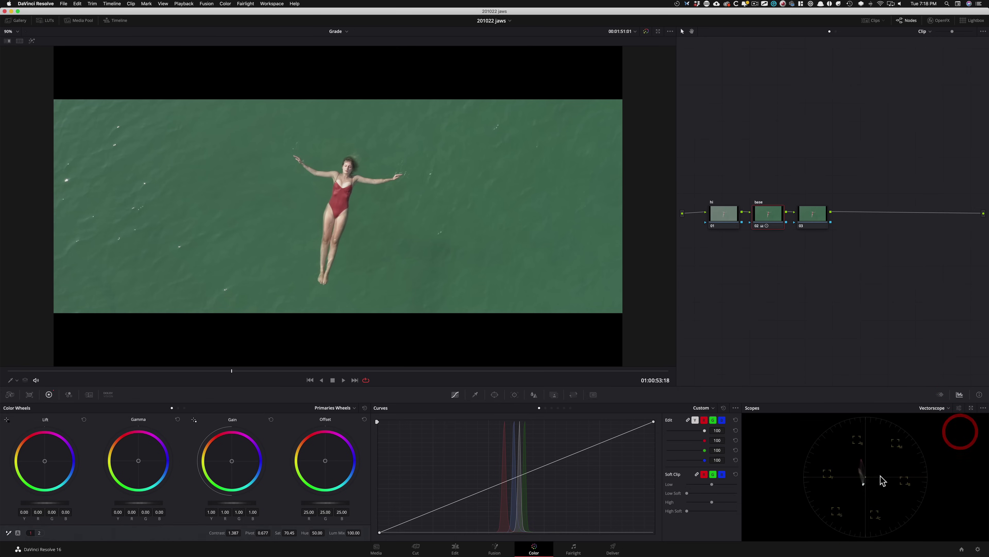
left_click(959, 407)
left_click(936, 507)
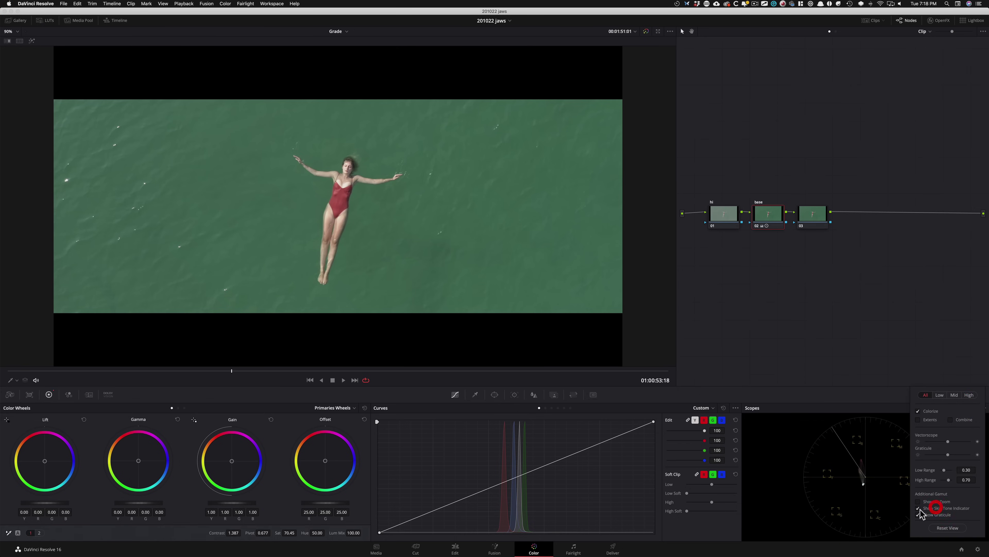
left_click(861, 415)
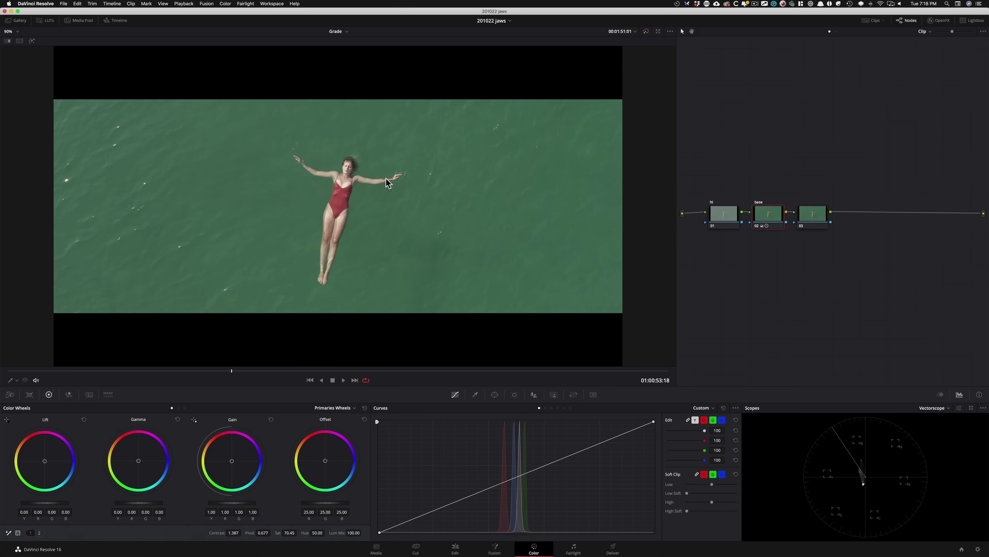
- Inspect the swimmer up close, and qualify the bright areas on the "hi" node with luminance low 66.5 and low softness 8.3
scroll(331, 283, "up", 8)
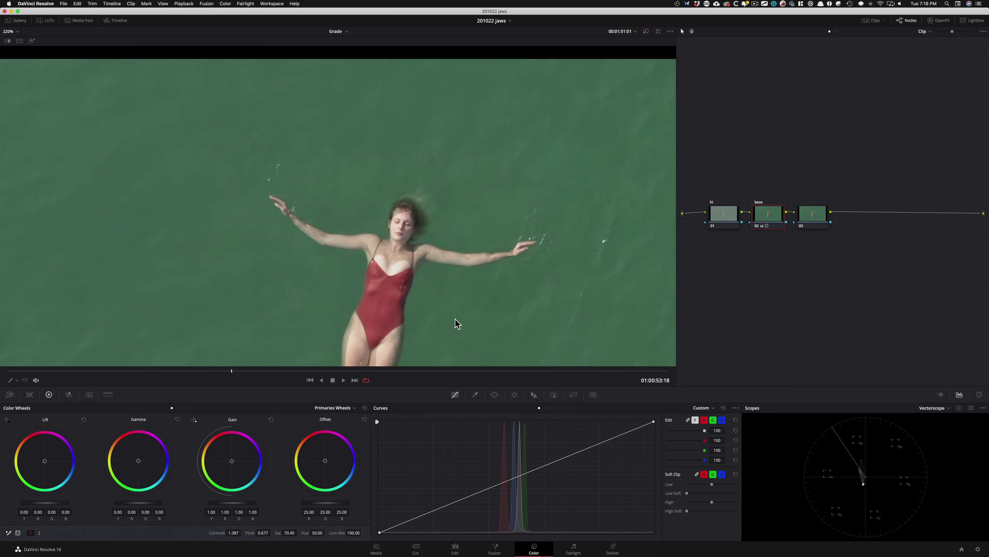
scroll(409, 280, "up", 4)
left_click_drag(327, 186, 298, 119)
left_click_drag(309, 201, 293, 219)
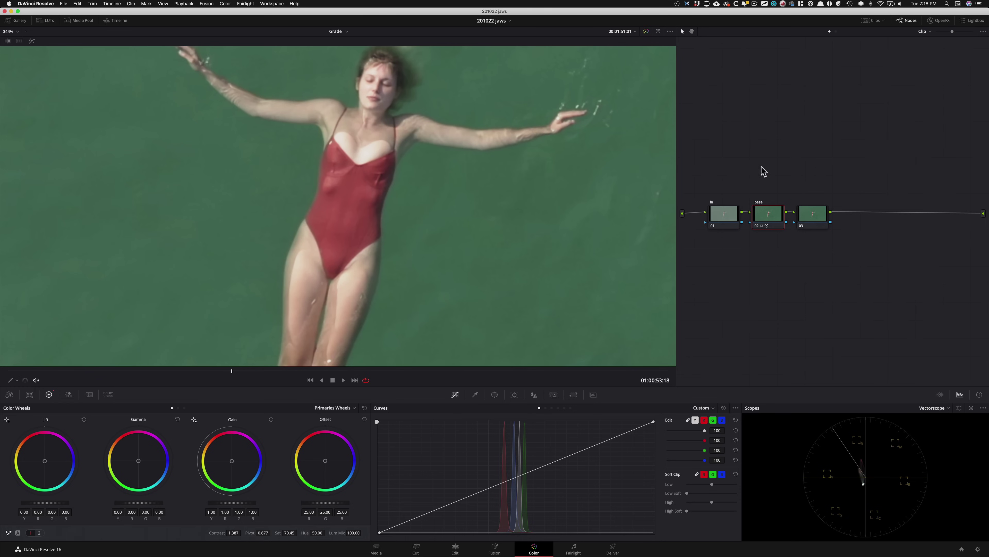
left_click(723, 218)
key("shift+z")
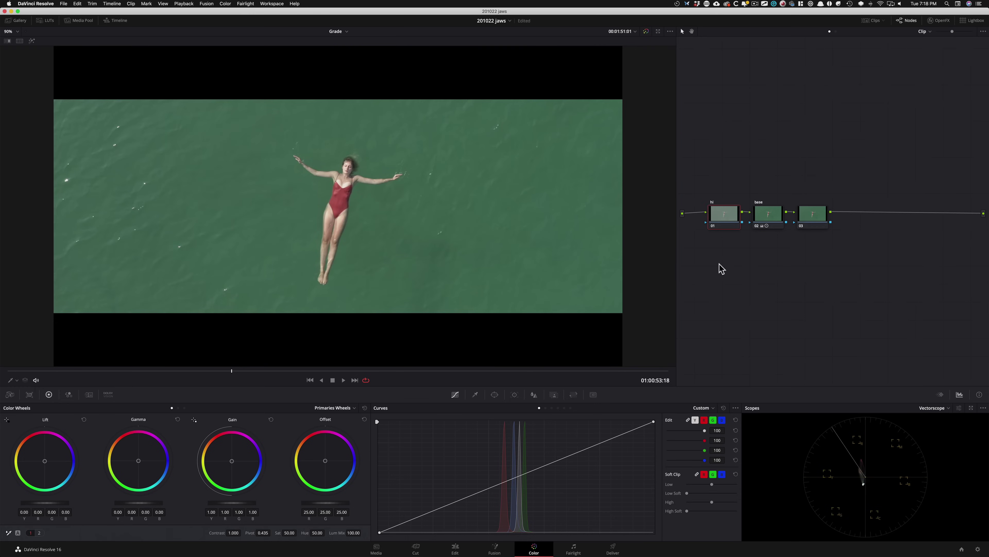
key("alt+shift+q")
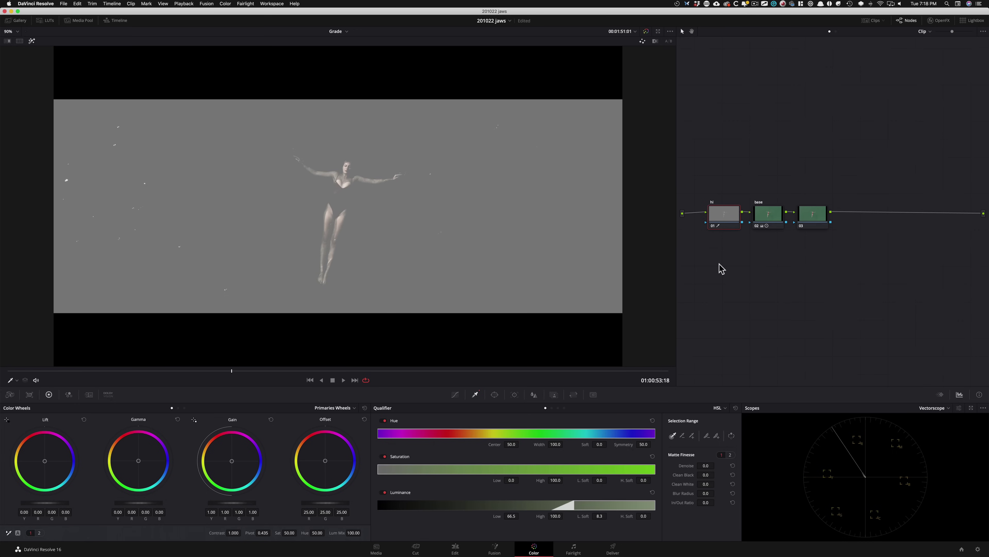
- Raise the "hi" node's qualifier luminance low to 69.8, checking the selection with the highlight view
key("shift+h")
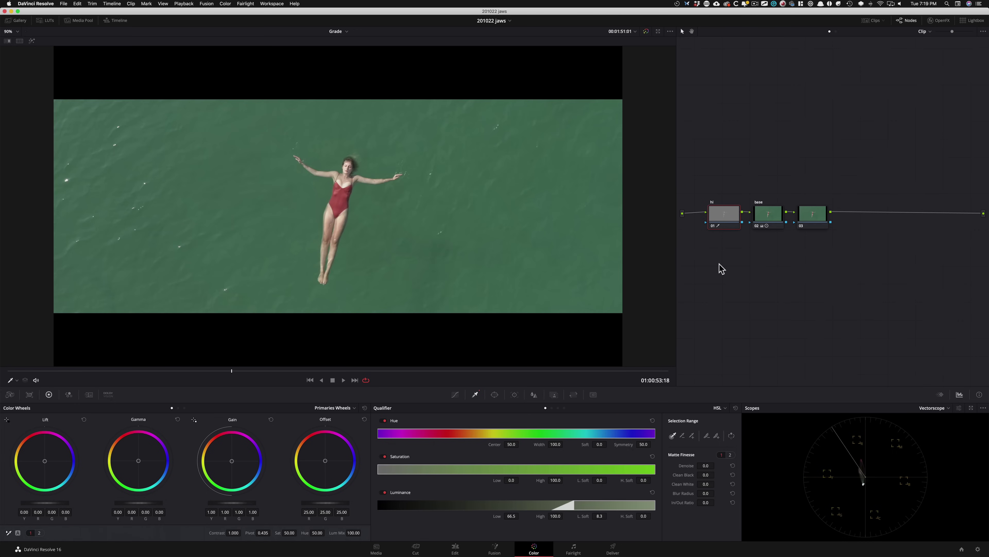
key("shift+h")
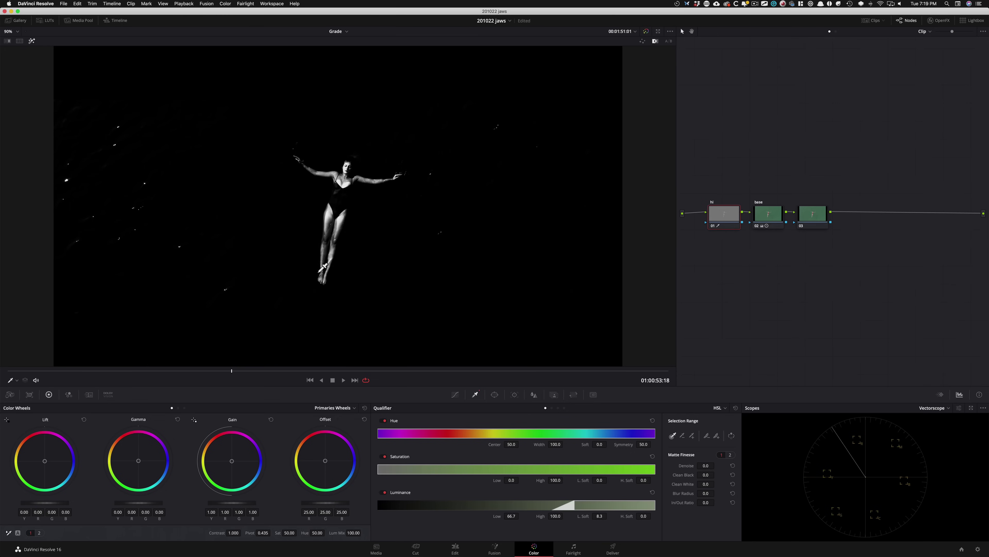
key("shift+h")
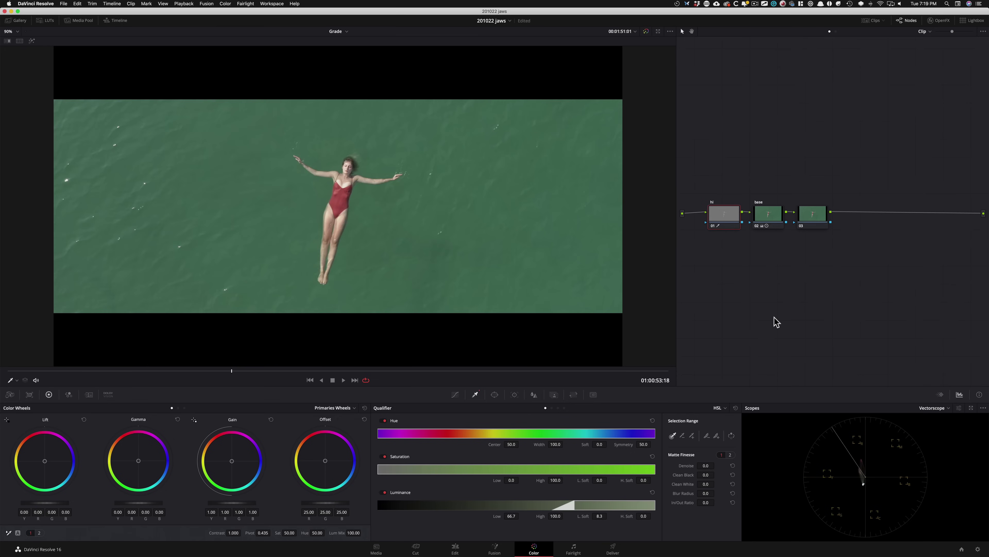
key("shift+h")
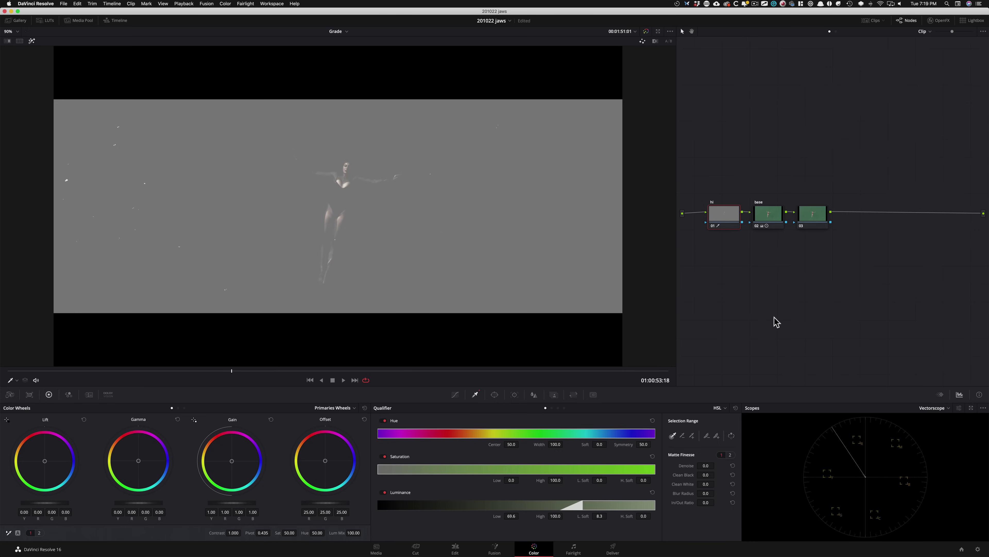
key("shift+h")
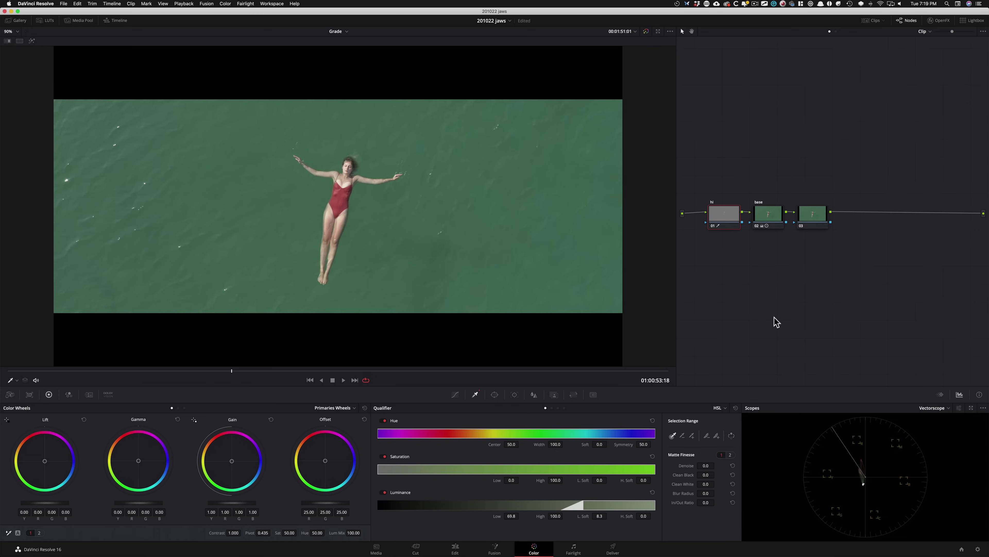
- Lower the "hi" node's Highlights to -42.12 and check the result on the swimmer's skin
key("alt+shift+c")
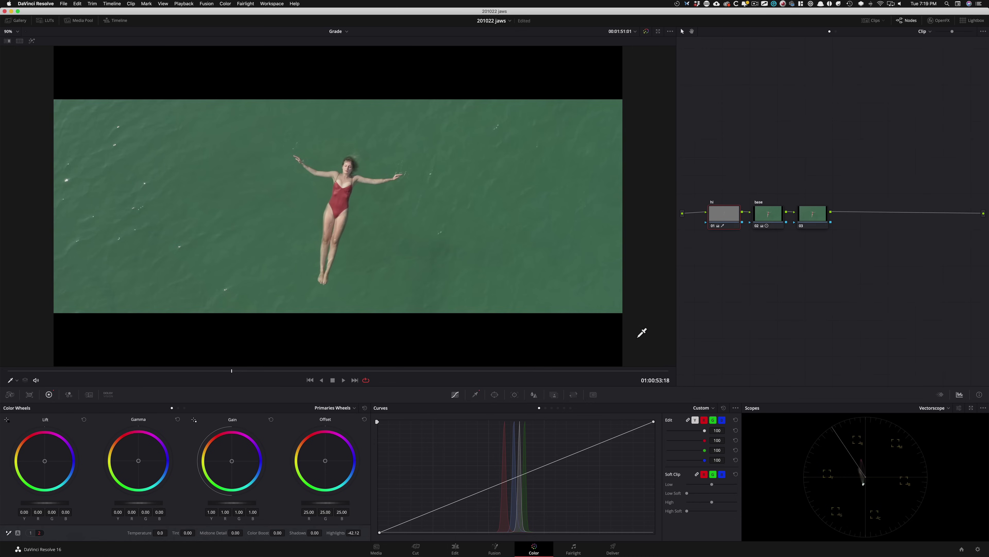
scroll(644, 322, "up", 3)
scroll(639, 328, "up", 2)
left_click_drag(430, 244, 454, 228)
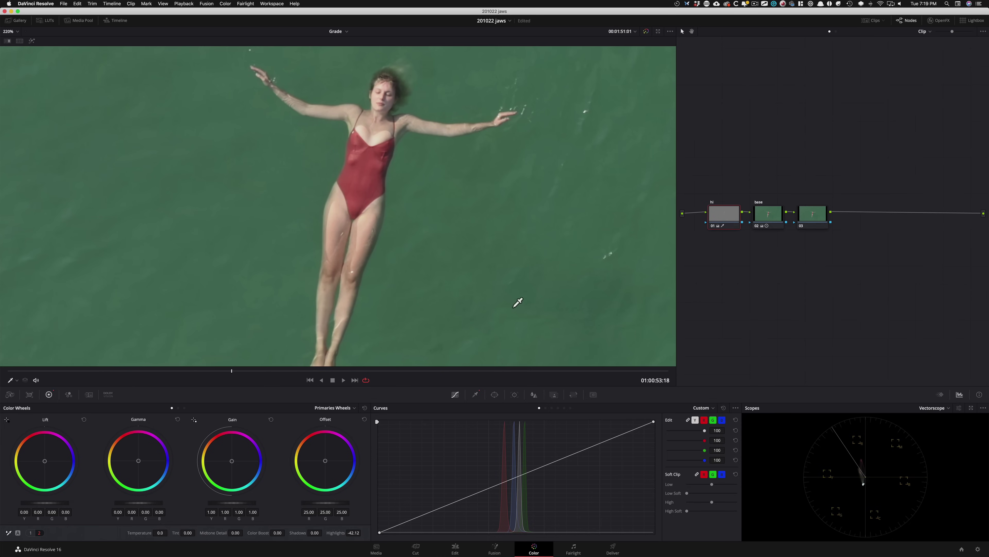
key("shift+z")
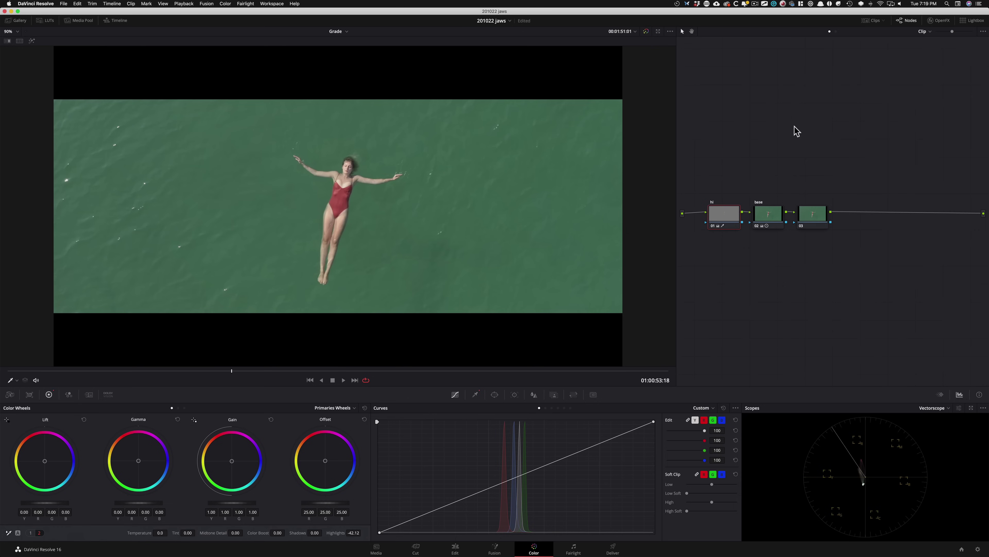
- Select the base node and sample the skin on the swimmer's upper thigh with the HSL qualifier
left_click_drag(766, 218, 767, 217)
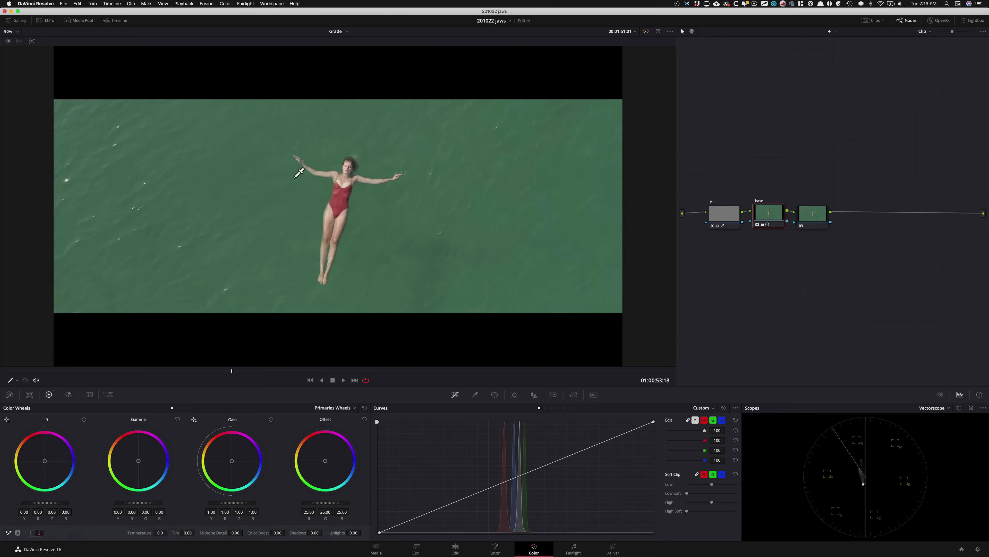
scroll(371, 262, "up", 2)
scroll(354, 259, "up", 4)
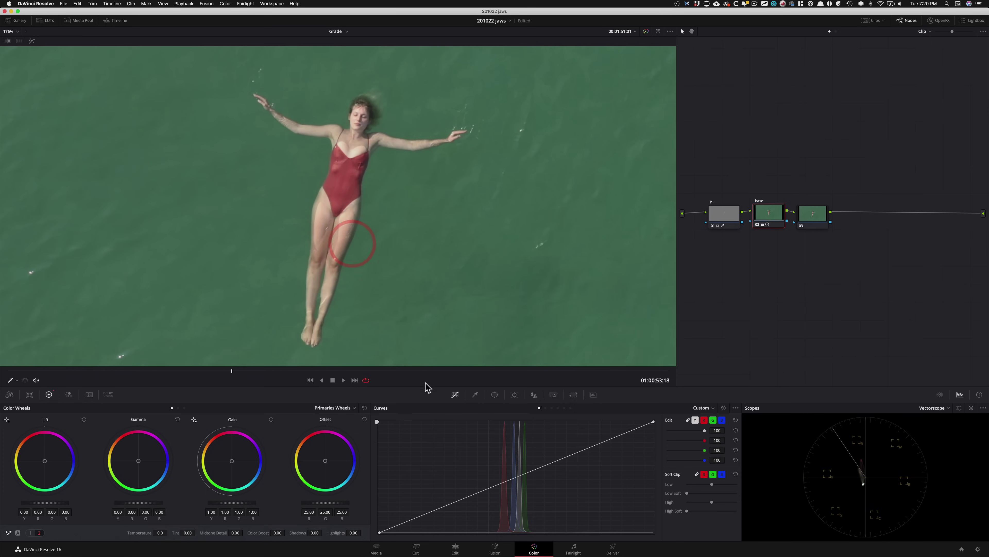
key("q")
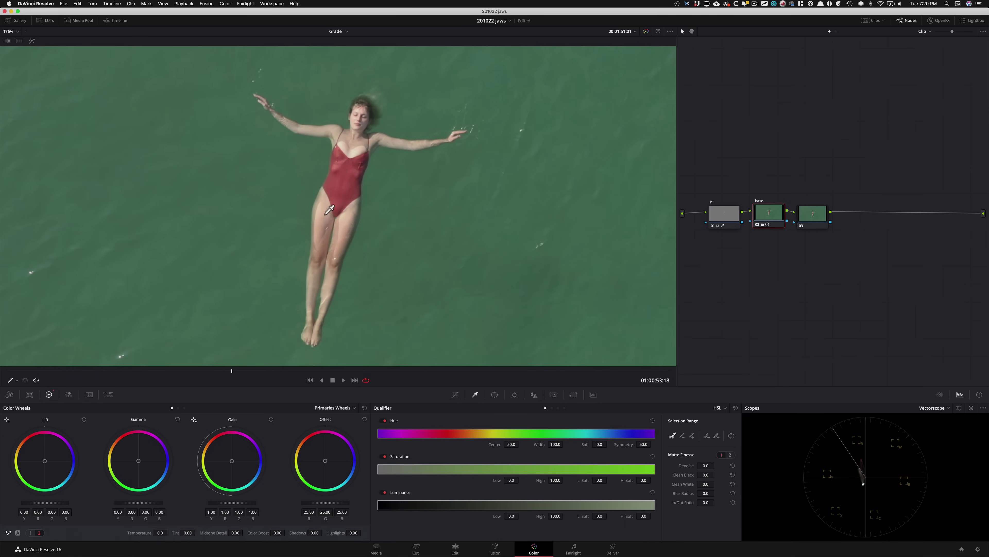
left_click_drag(323, 215, 317, 232)
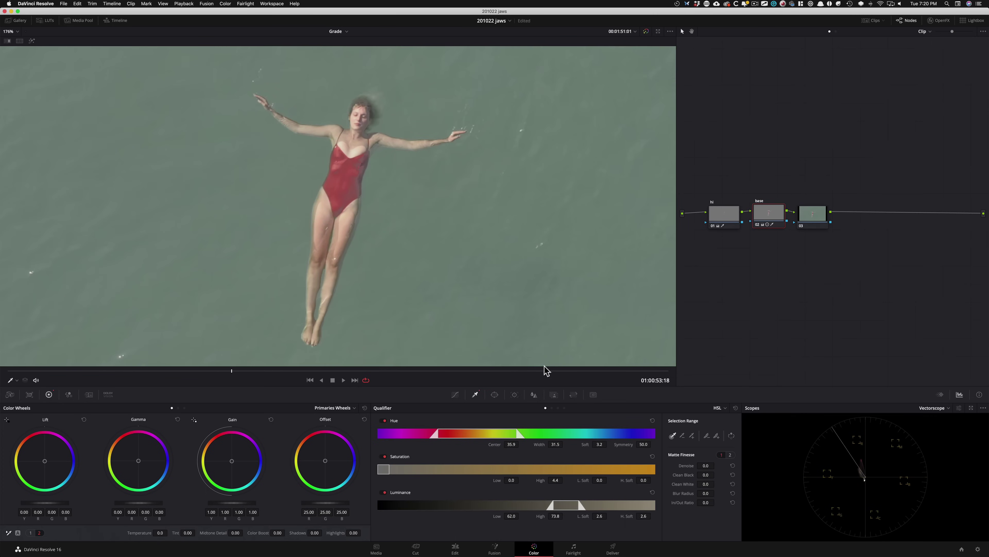
- With the selection highlighted, refine the base node's skin key to hue center 38.6, hue width 11.6 and saturation low 0.3
key("shift+h")
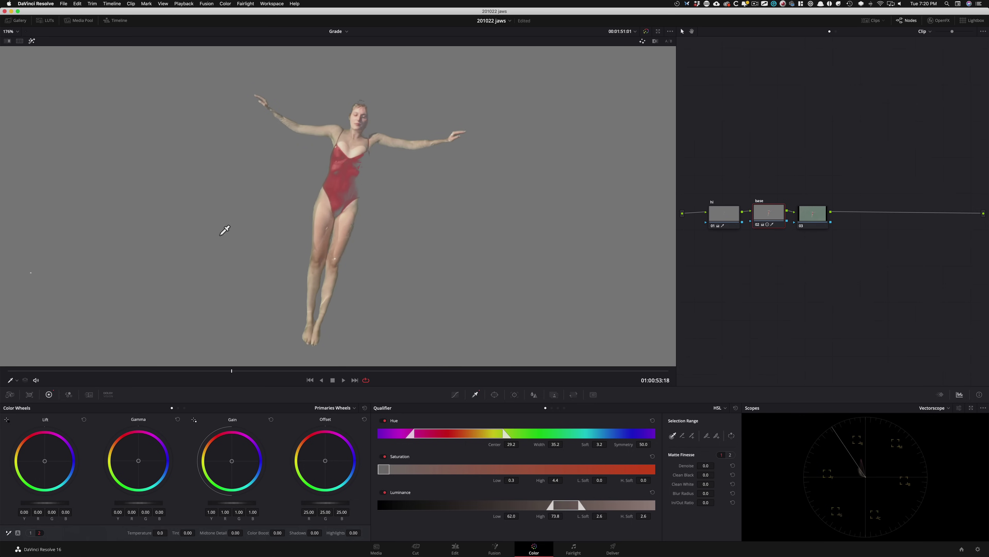
left_click(310, 212)
left_click(309, 214)
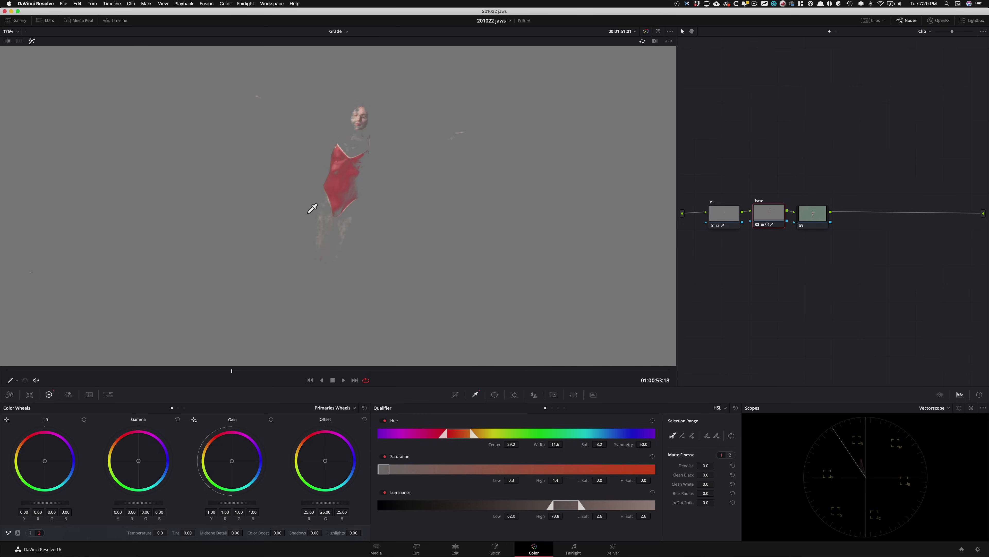
left_click(320, 218)
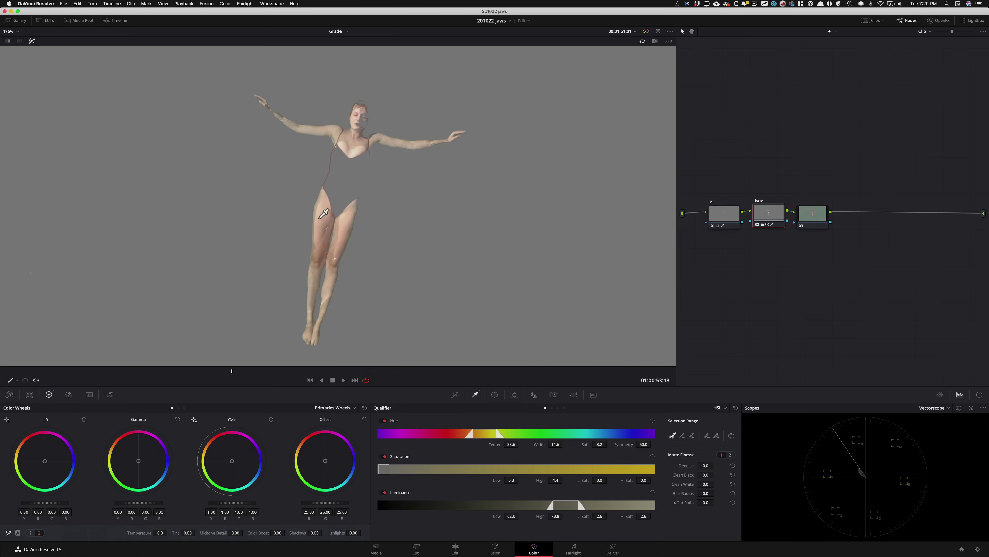
- Refine the base node's skin key to hue center 38.8, saturation low 0.0 and luminance high 75.5, checking it in the highlight view
left_click_drag(321, 219, 329, 219)
key("shift+h")
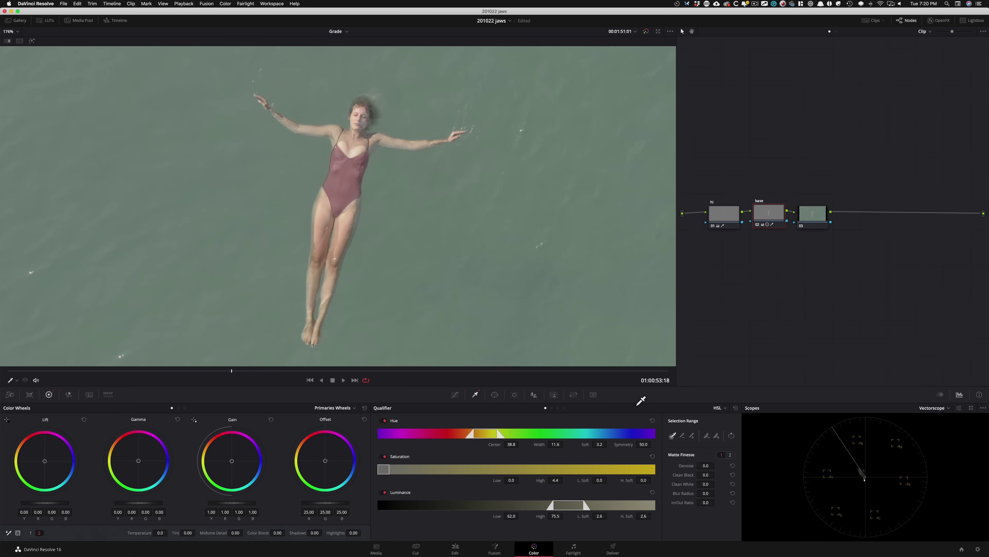
key("shift+h")
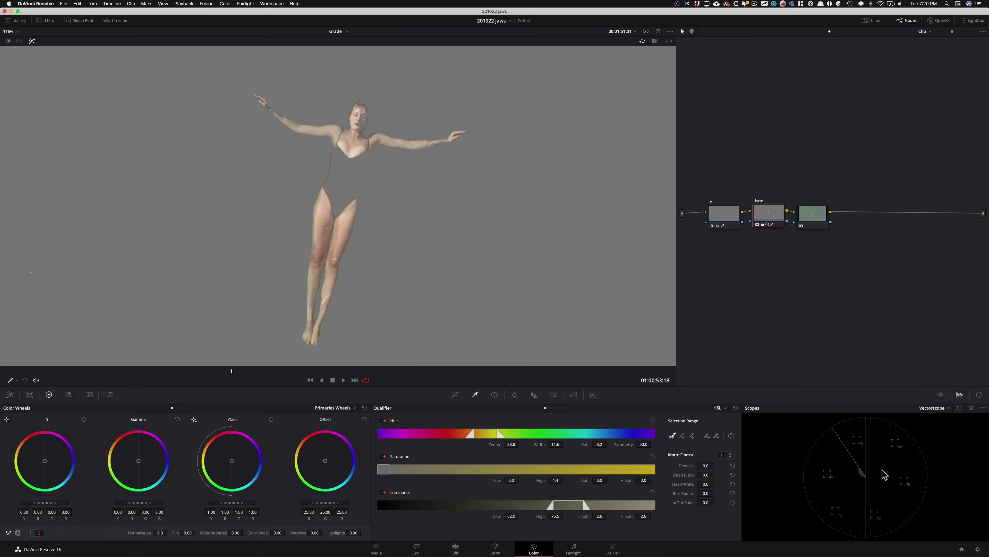
- Raise the vectorscope's trace brightness and turn on its 2x zoom
left_click(959, 407)
left_click_drag(952, 439, 960, 441)
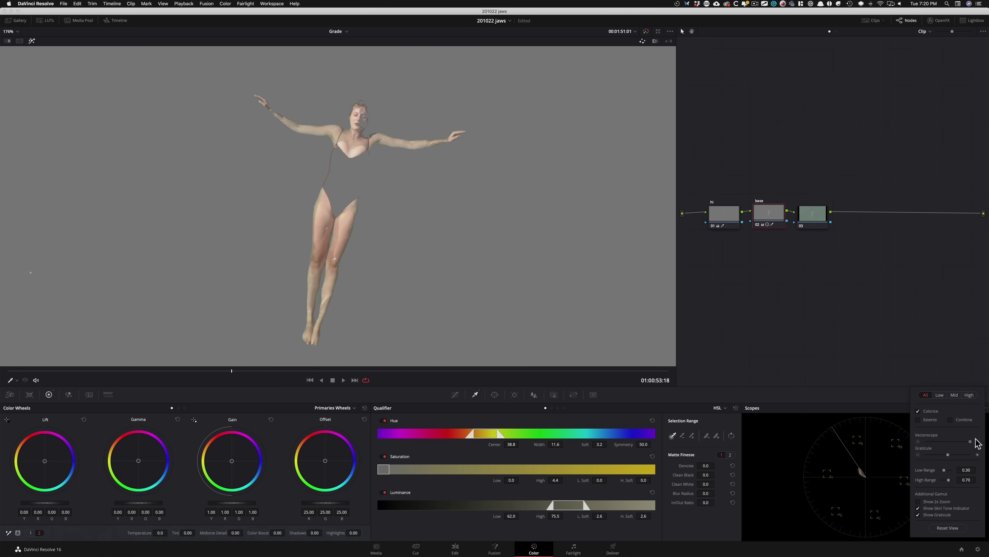
left_click_drag(973, 441, 953, 455)
left_click(932, 501)
left_click(828, 400)
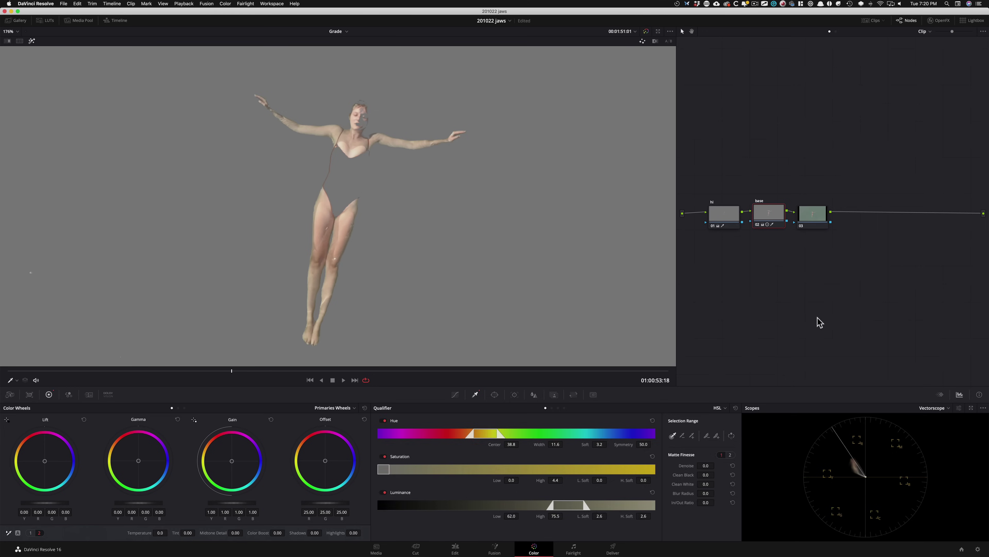
- Set the base node's Temperature to -74.0 and Tint to 3.10, and reset its qualifier so the correction covers the whole image
key("c")
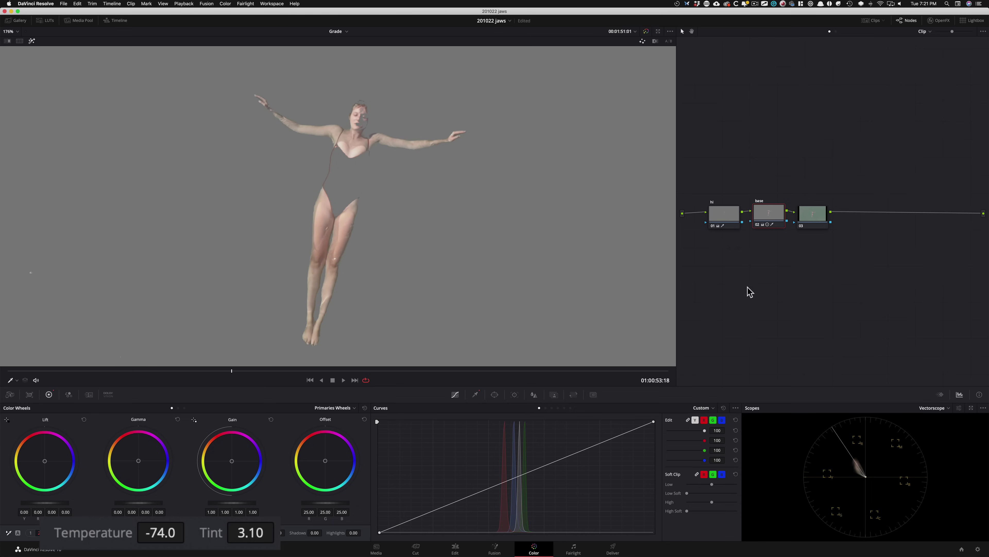
key("shift+h")
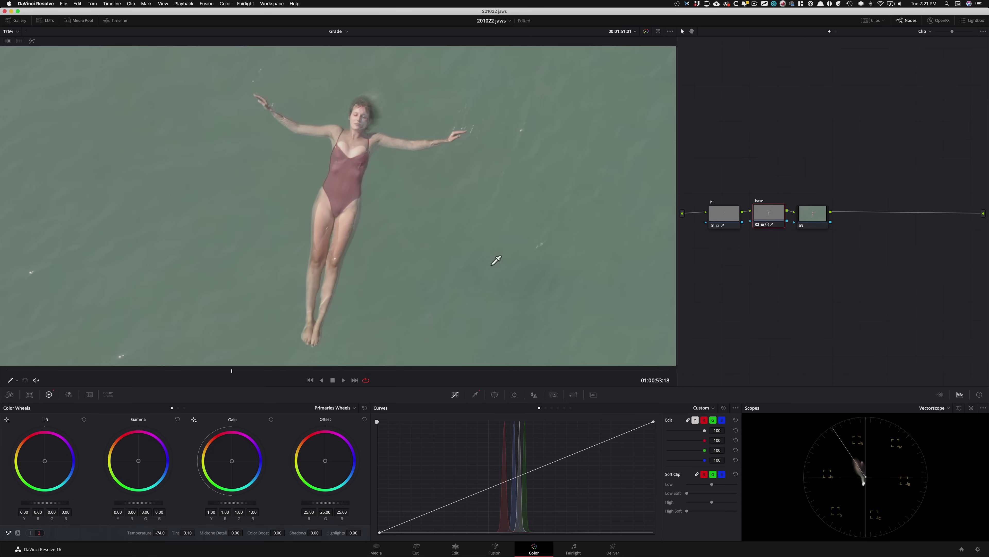
left_click(475, 394)
left_click(735, 407)
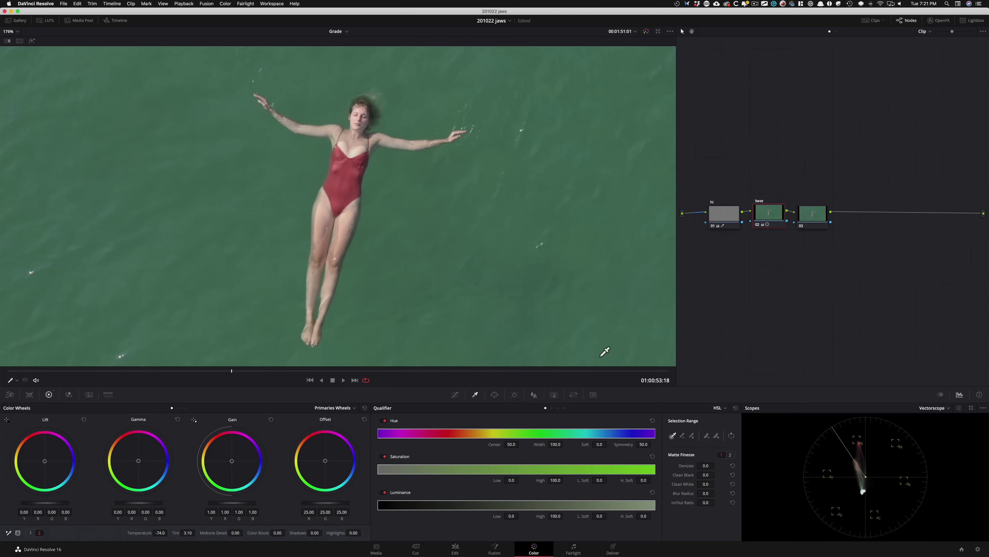
key("shift+z")
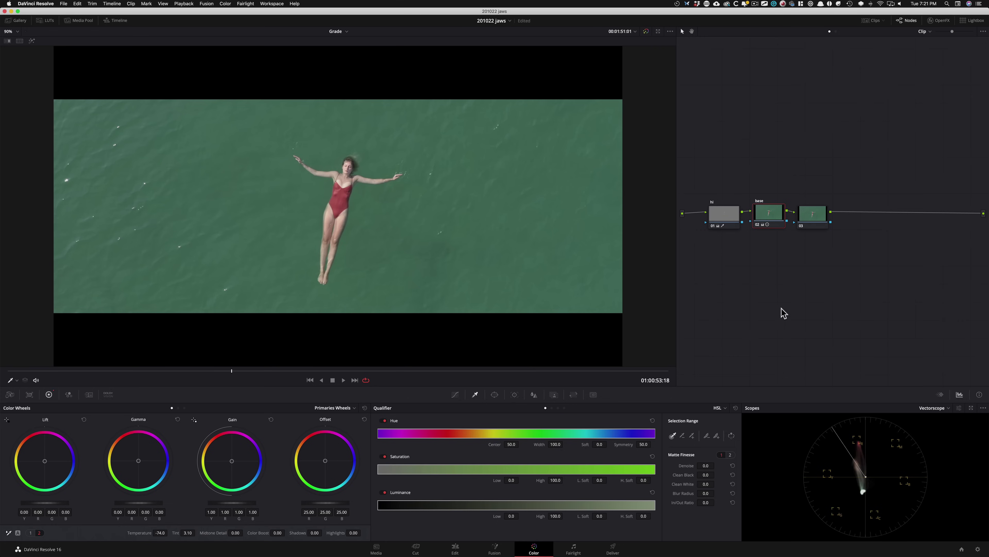
- Darken the base node's image for a deeper contrast and compare the graded shot with the bypassed original
key("alt+shift+c")
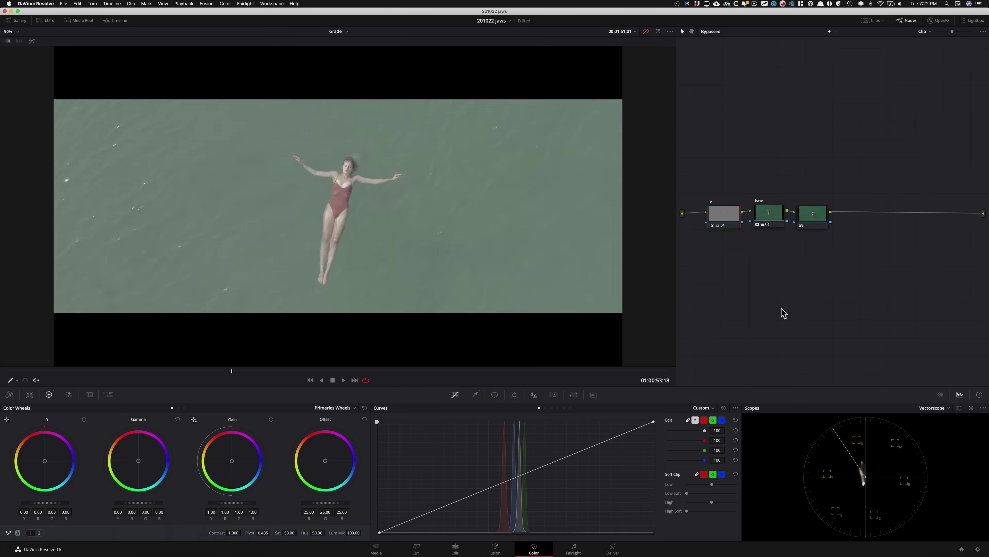
key("shift+d")
key("shift+d")
key("shift+d")
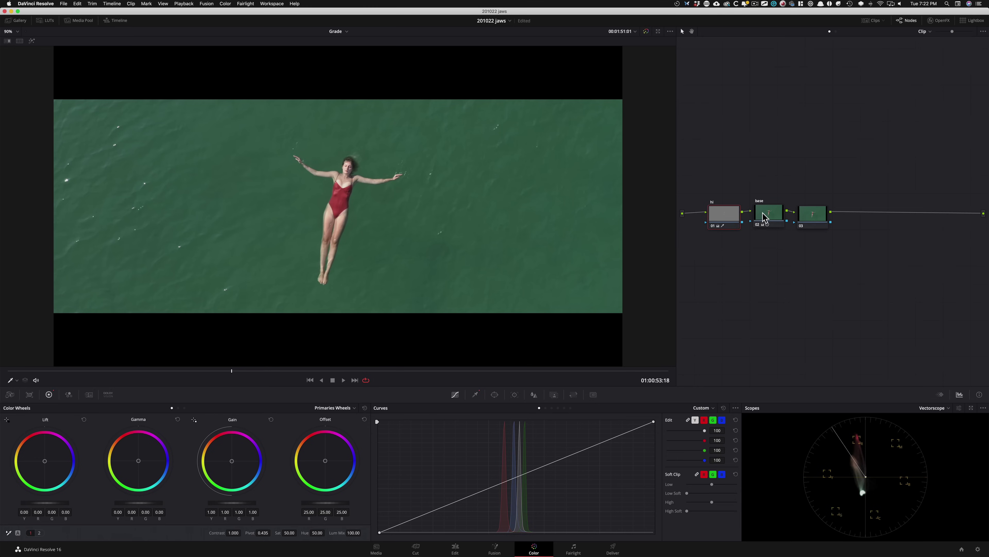
- Move node 03 up in the node graph and add a parallel node beneath it
left_click_drag(814, 216, 827, 199)
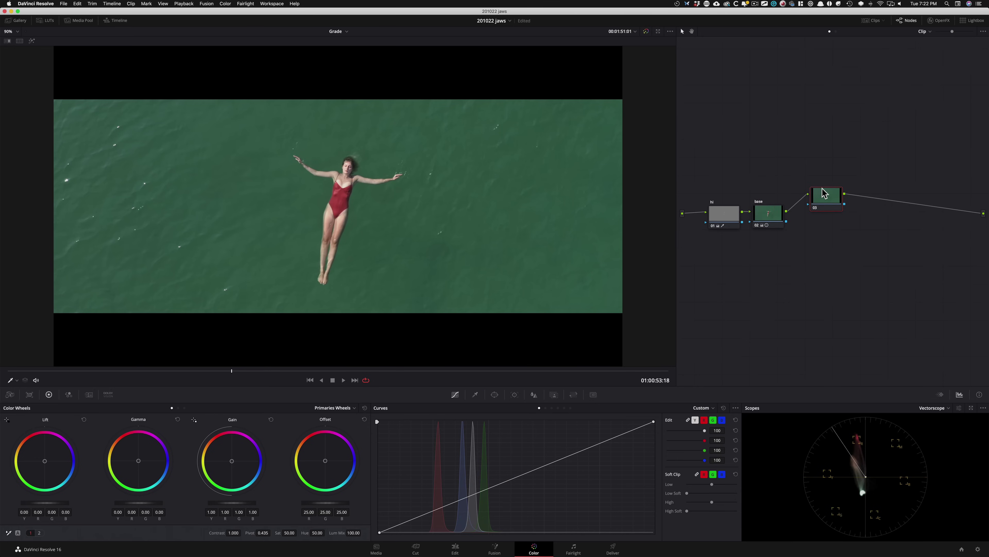
left_click_drag(832, 196, 829, 194)
key("alt+p")
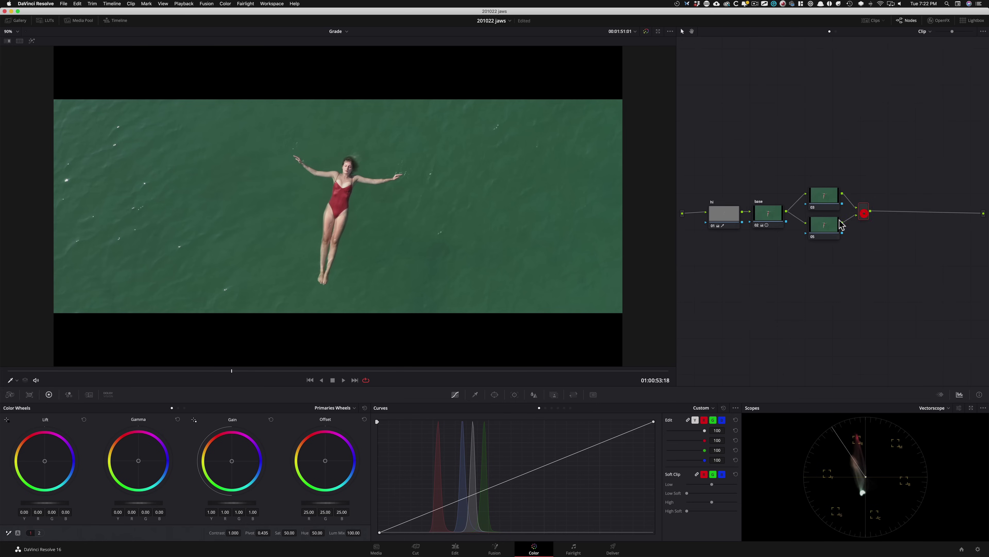
- Apply the saved qualifier preset with hue center 30.2 and width 16.7 to the new parallel node, and check its selection highlighted
left_click(825, 226)
key("alt+shift+q")
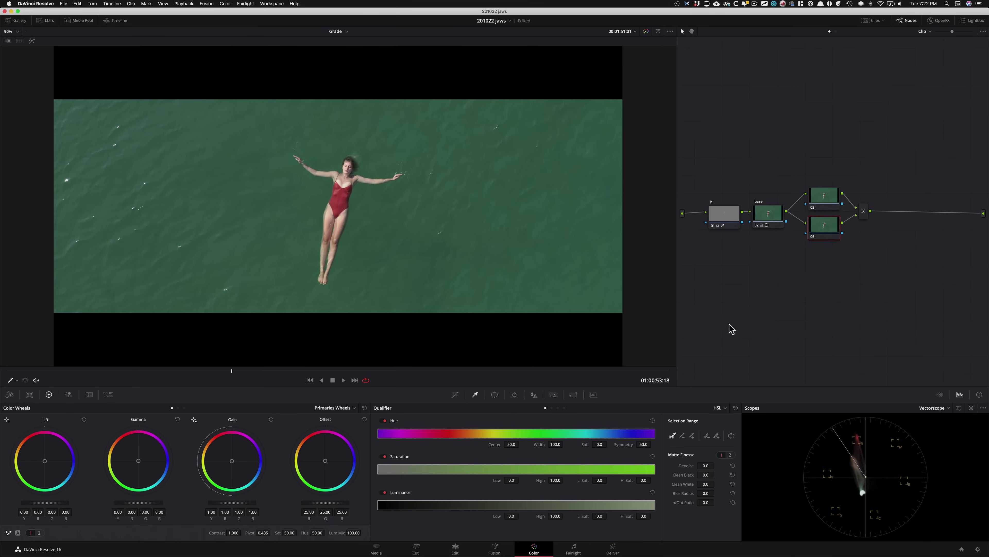
left_click(226, 4)
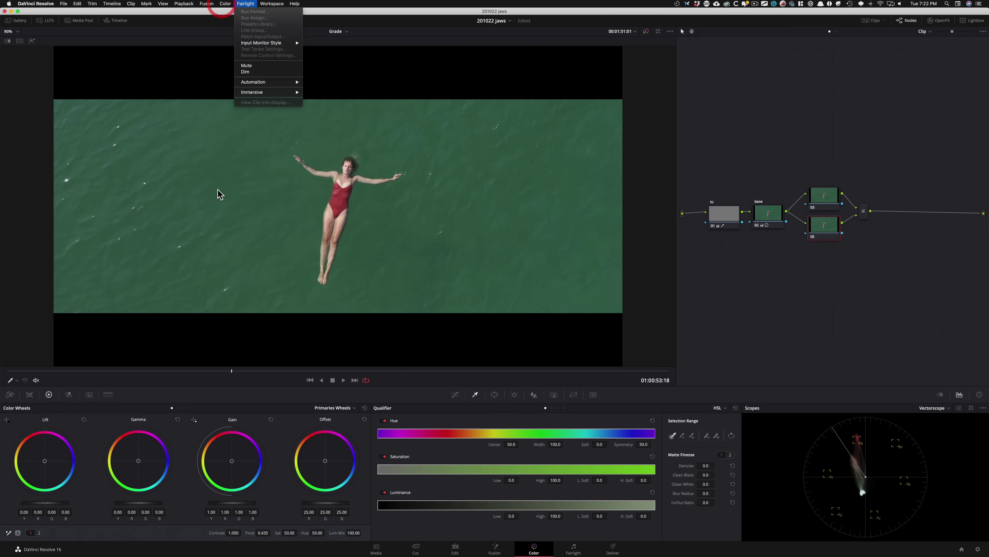
left_click(229, 4)
left_click(229, 5)
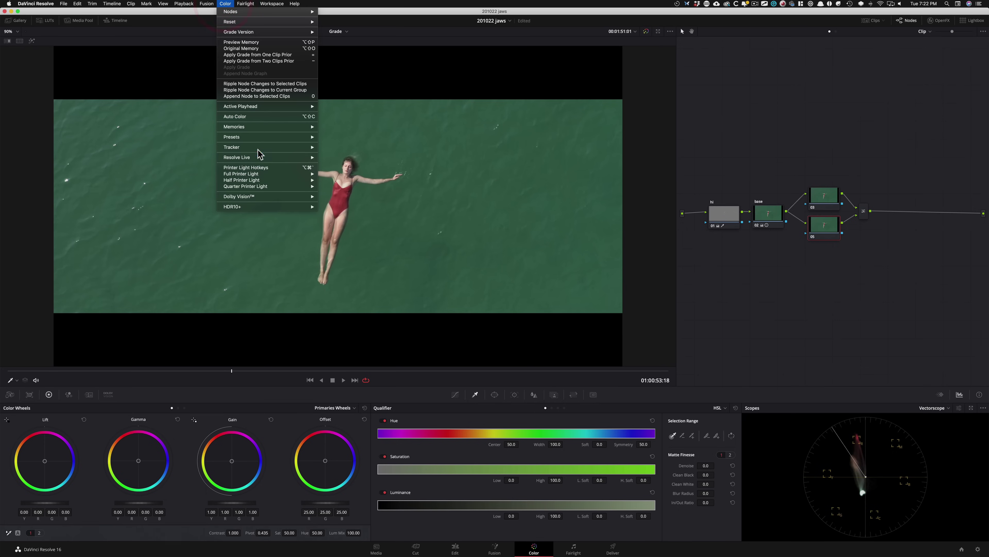
mouse_move(275, 137)
left_click(360, 150)
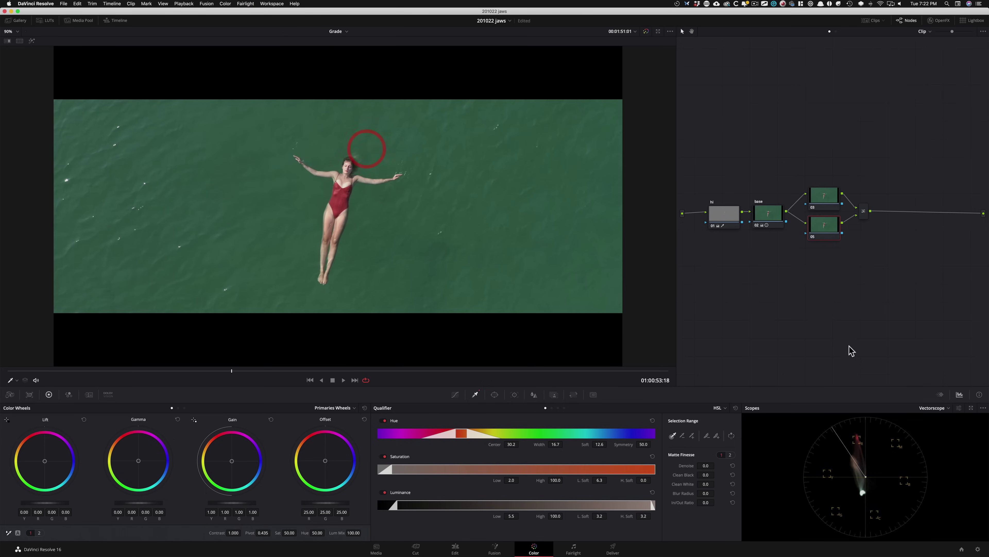
key("shift+h")
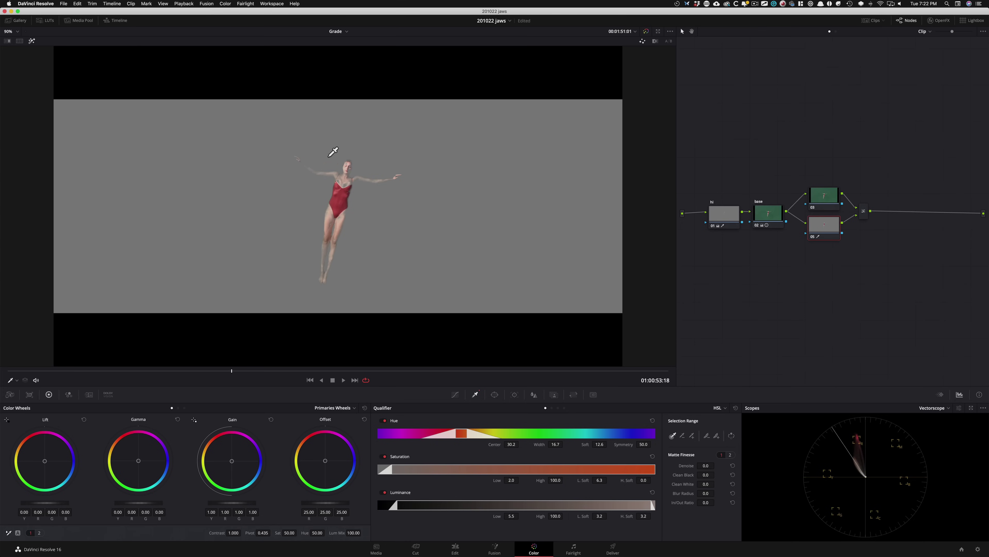
key("shift+h")
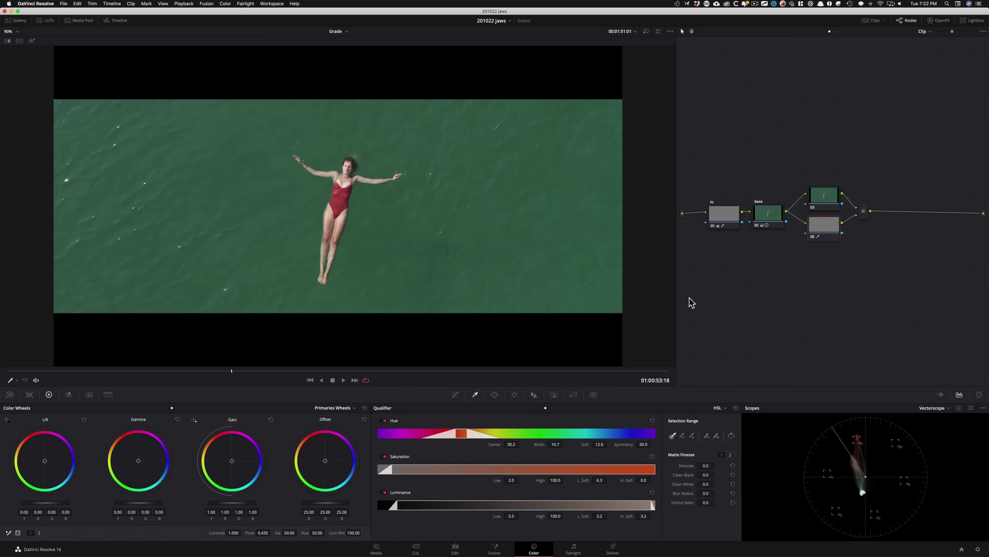
- Add a third parallel node and key the skin from the swimmer's thigh, refining to hue center 37.7, width 10.5 and denoise 10.8
key("alt+p")
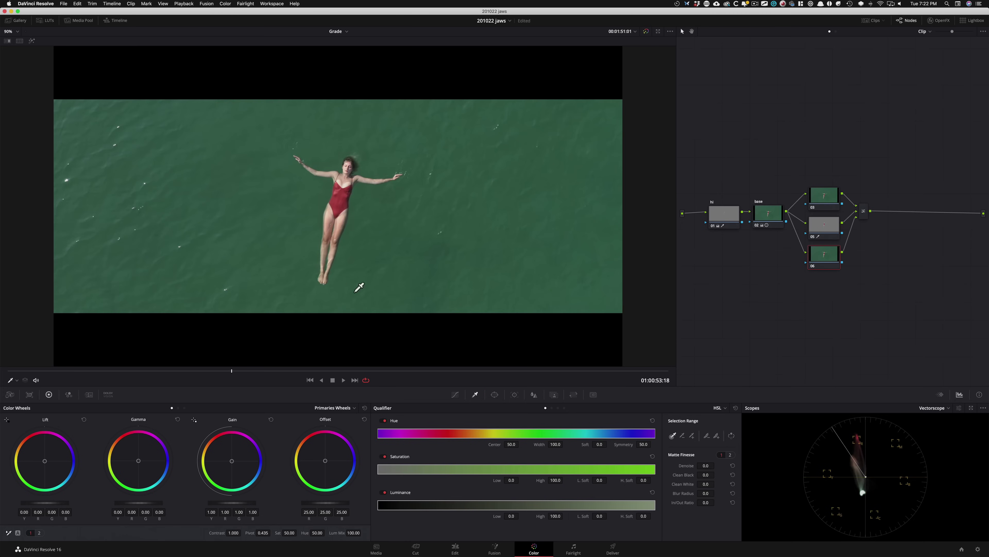
scroll(359, 287, "up", 5)
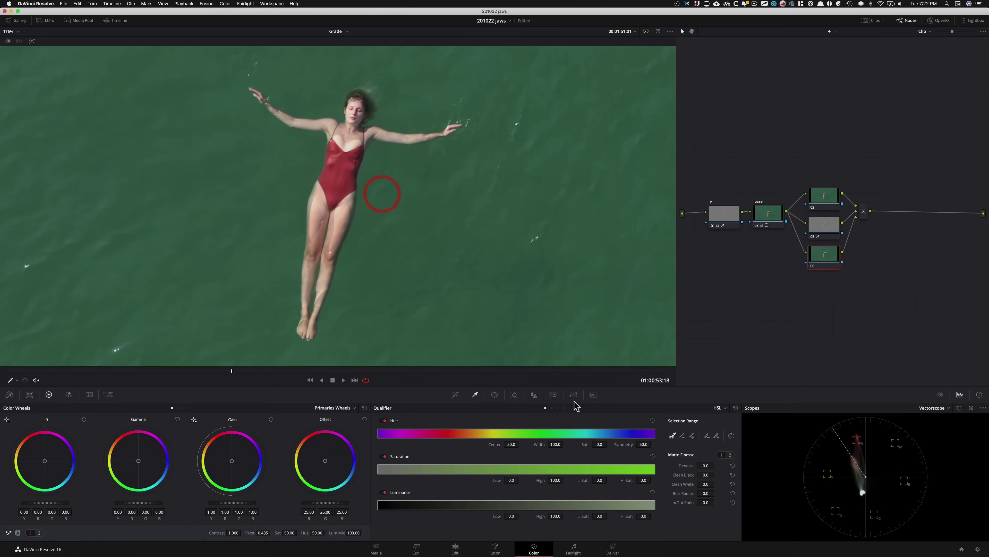
left_click(308, 226)
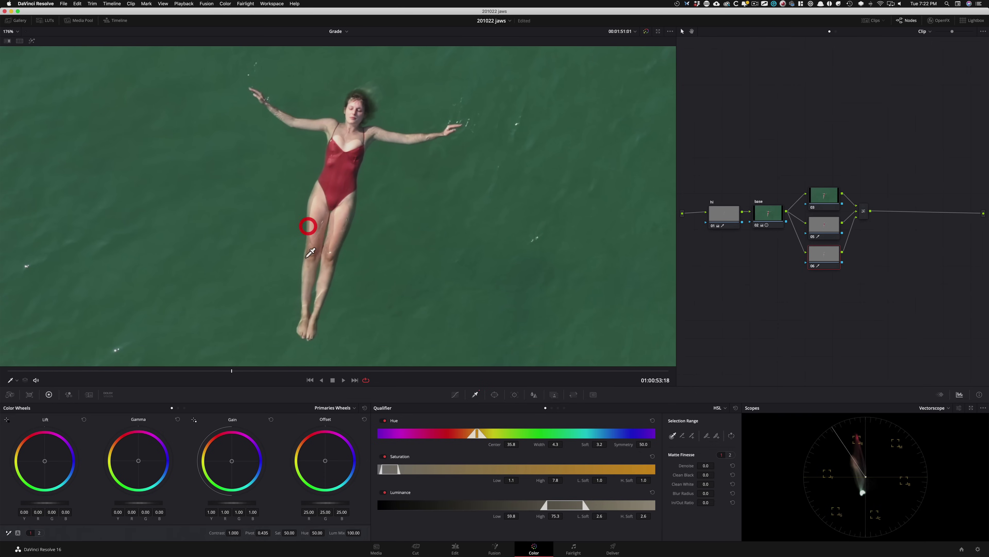
key("shift+h")
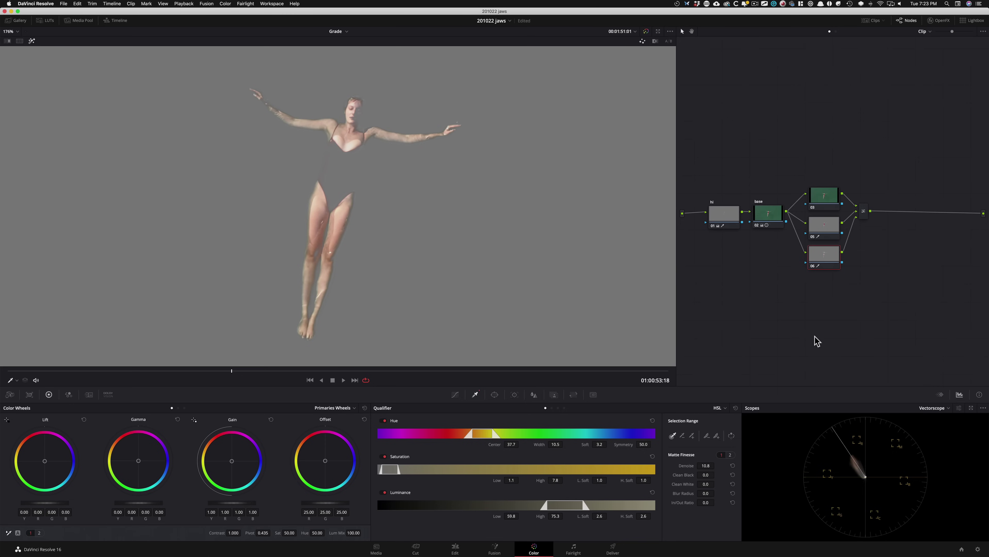
- Compare the highlighted selections of node 05's preset key and node 06's sampled skin key
left_click(826, 228)
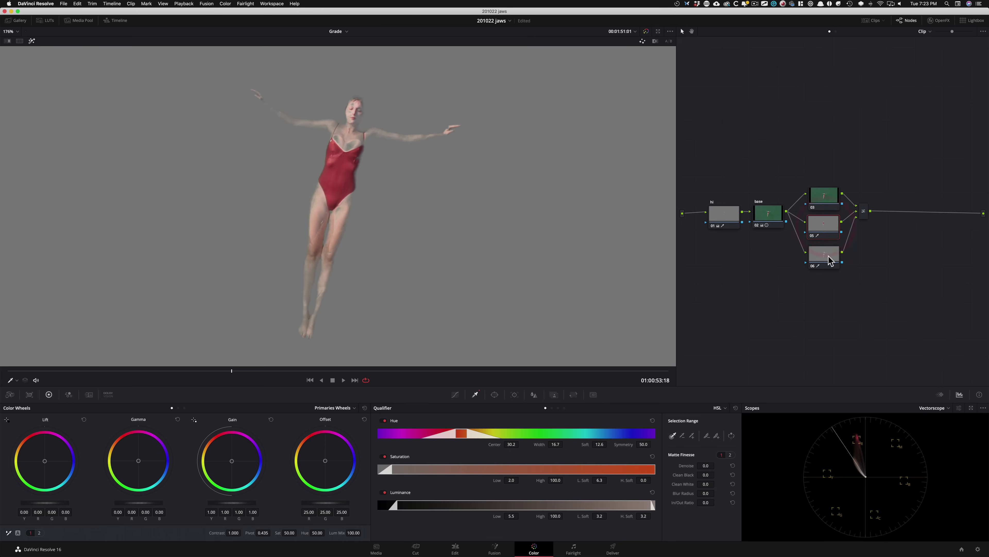
left_click(824, 255)
left_click(825, 233)
left_click(825, 255)
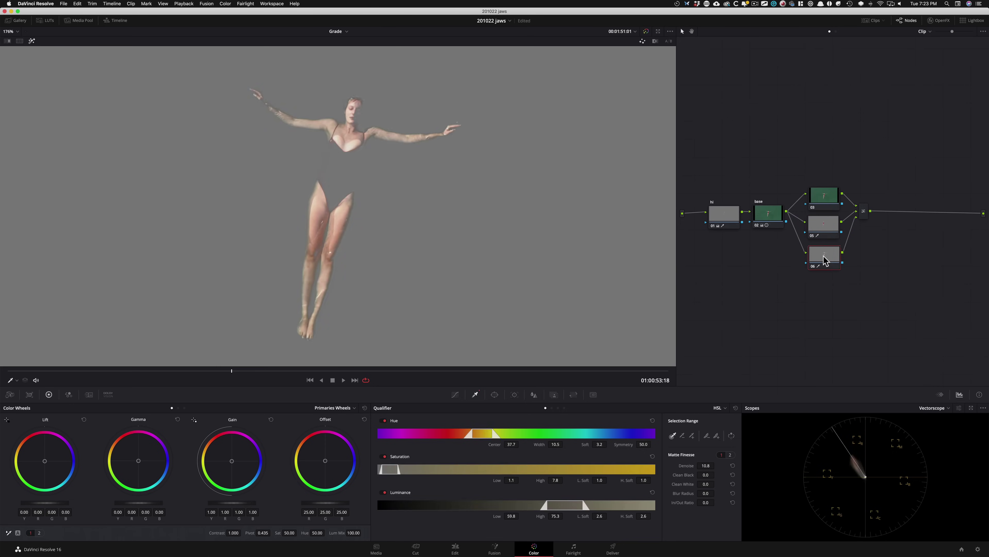
left_click(827, 233)
left_click(828, 256)
left_click(829, 234)
left_click(829, 254)
left_click(828, 234)
left_click(829, 254)
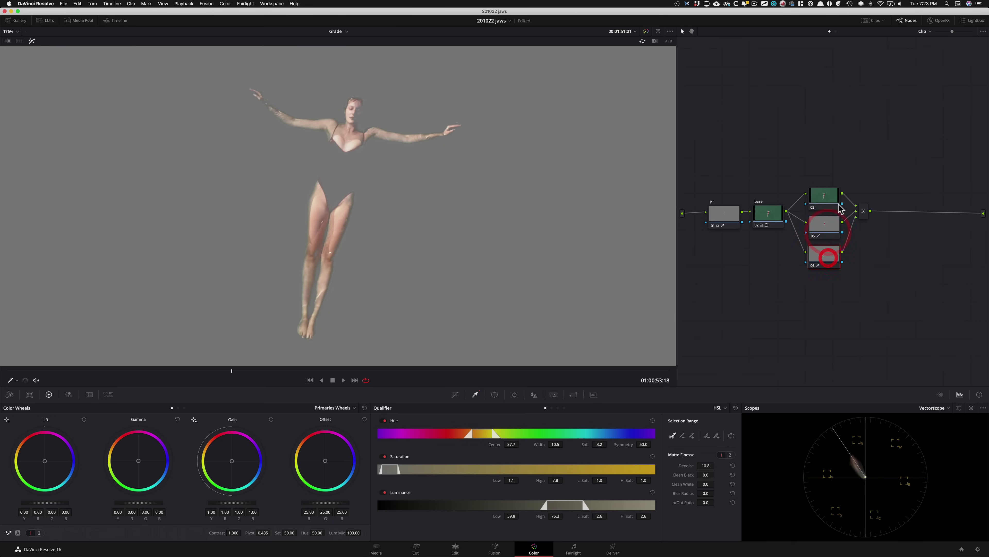
- Grade node 03 towards teal with contrast 1.264, pivot 0.271, saturation 53.78 and Offset R 19.32, G 27.75, B 33.61
left_click(824, 200)
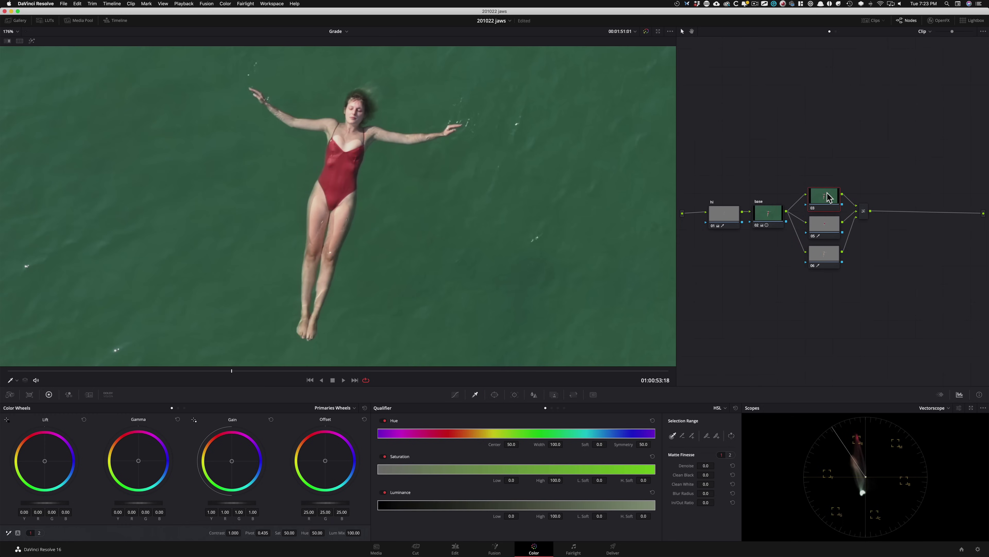
key("shift+z")
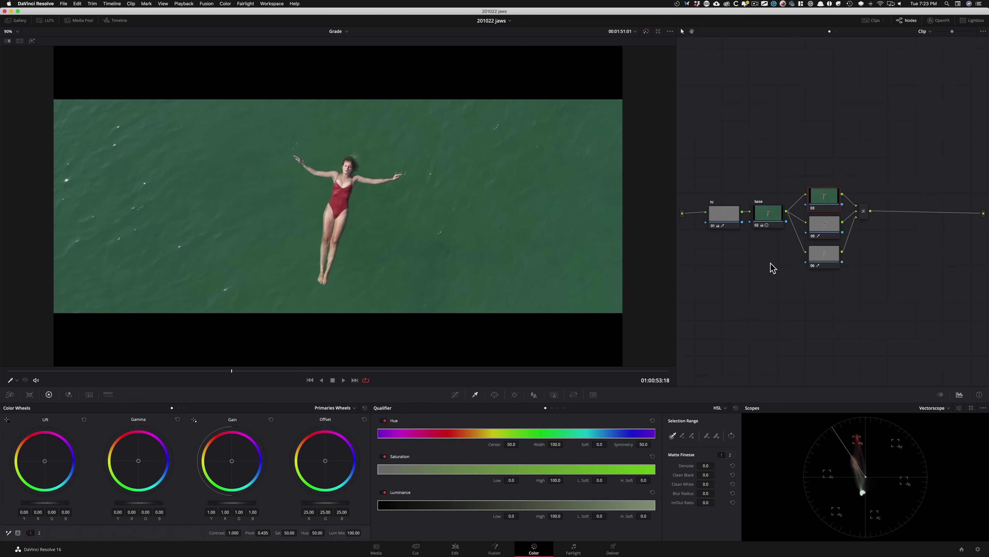
key("shift+c")
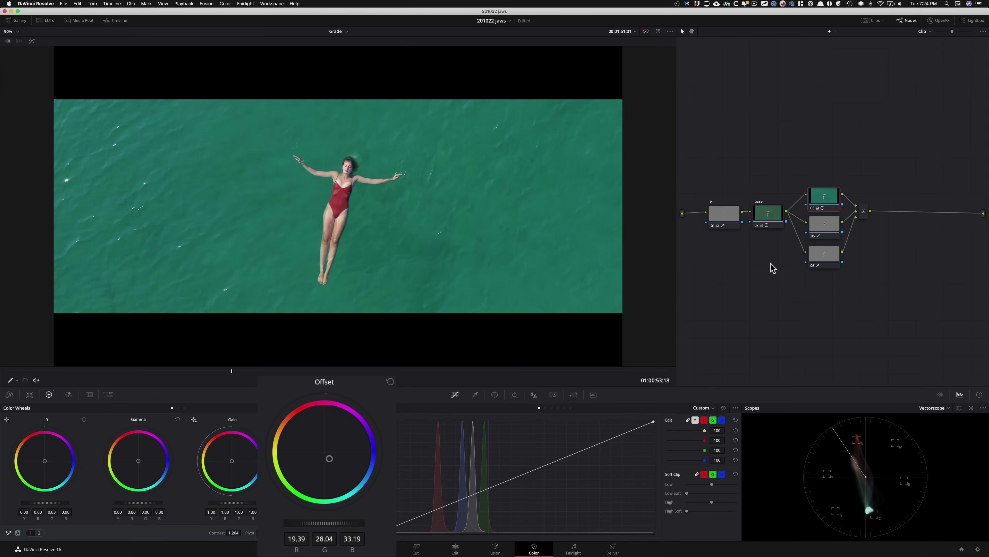
- Compare the shot with node 03's teal look enabled and disabled, and against the fully bypassed original
key("ctrl+d")
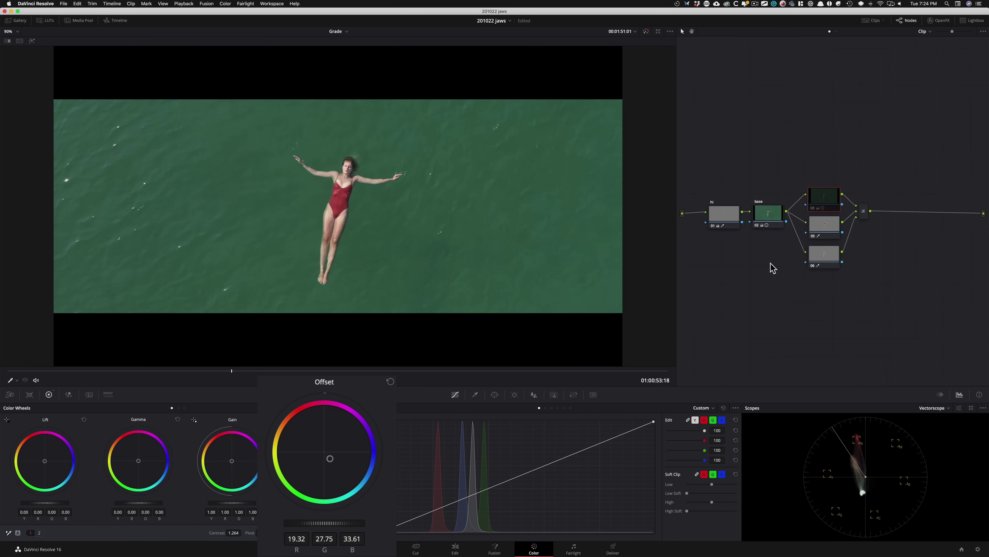
key("ctrl+d")
key("ctrl+d")
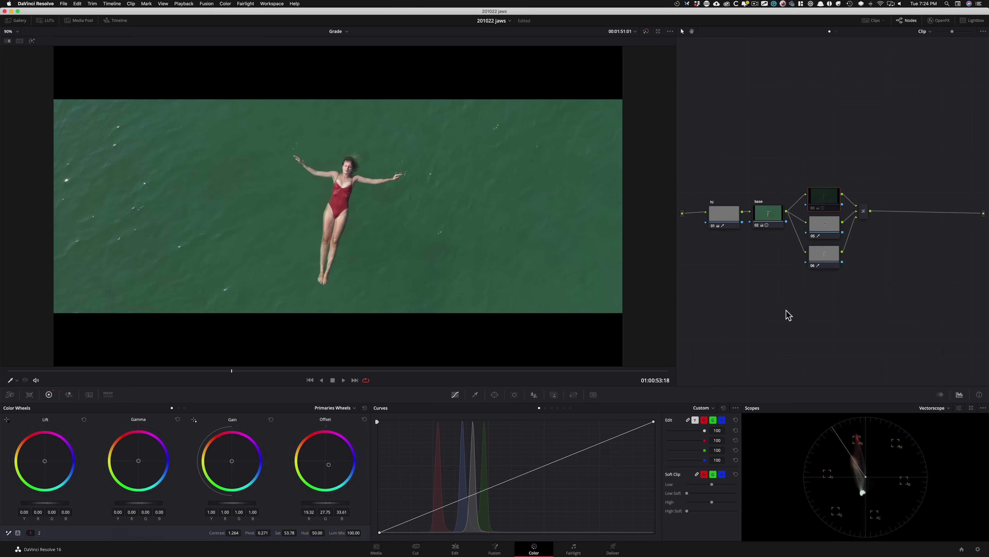
key("ctrl+d")
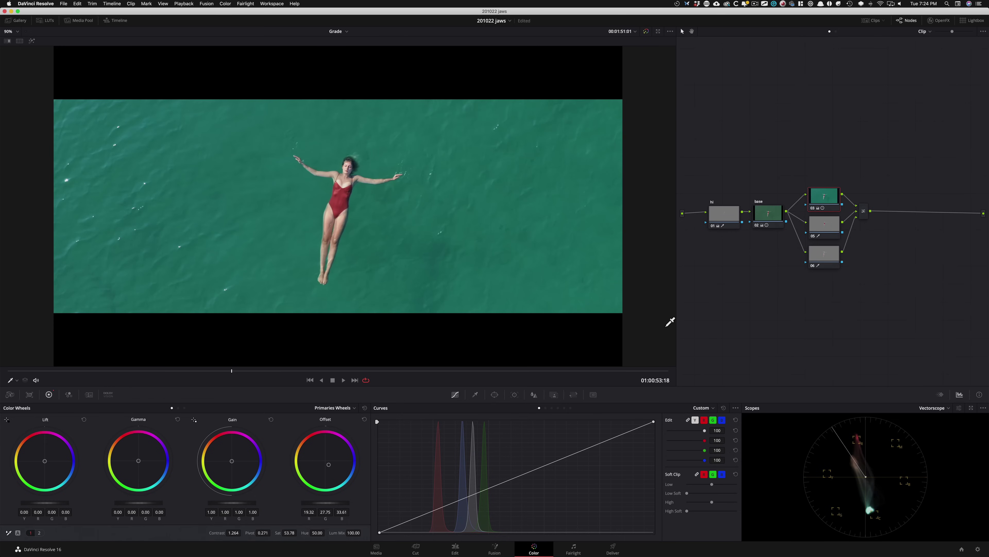
key("ctrl+d")
key("ctrl+d")
key("ctrl+d")
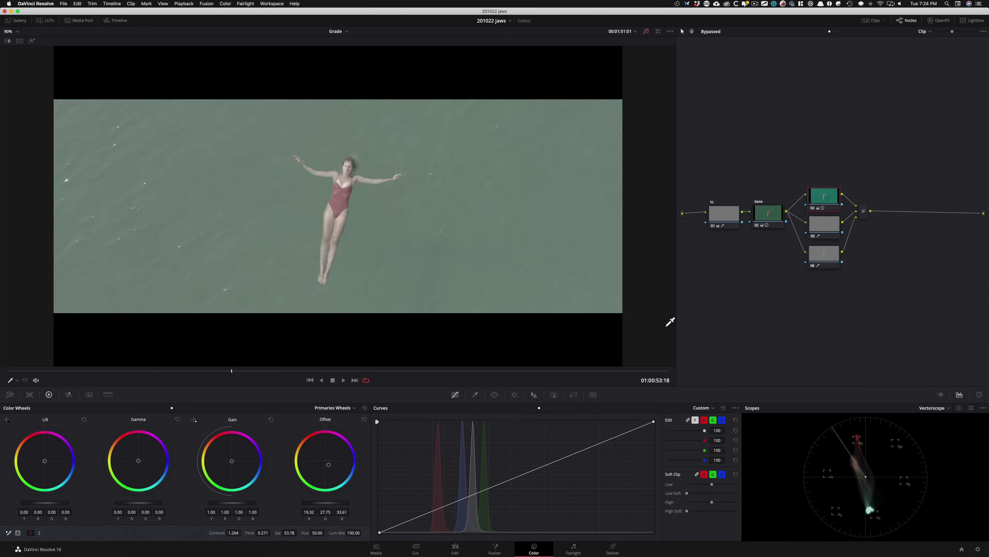
key("ctrl+d")
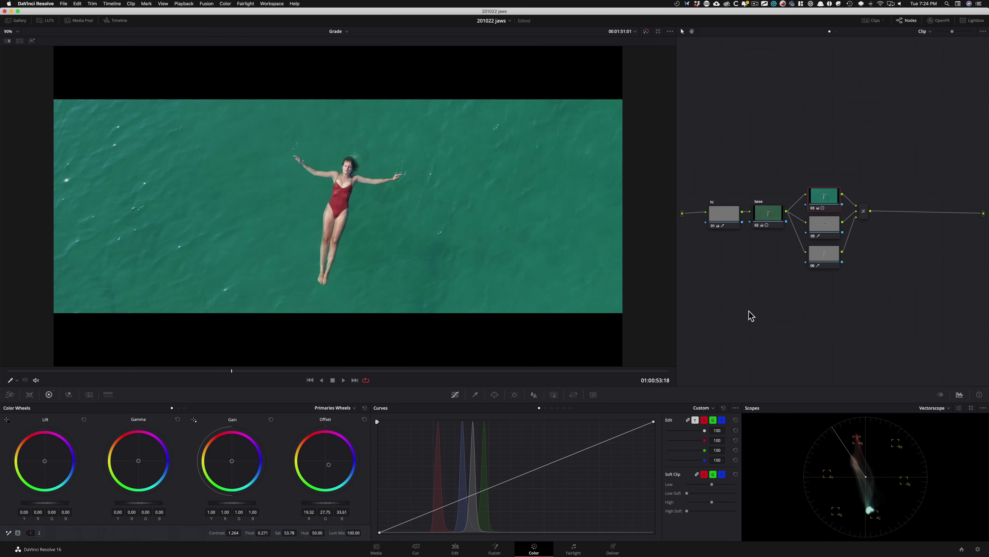
key("ctrl+d")
key("ctrl+d")
- Add a new grade version and regrade node 03 to a dark olive look with contrast 1.243 and Offset R 32.11, G 23.83, B 11.96
key("ctrl+y")
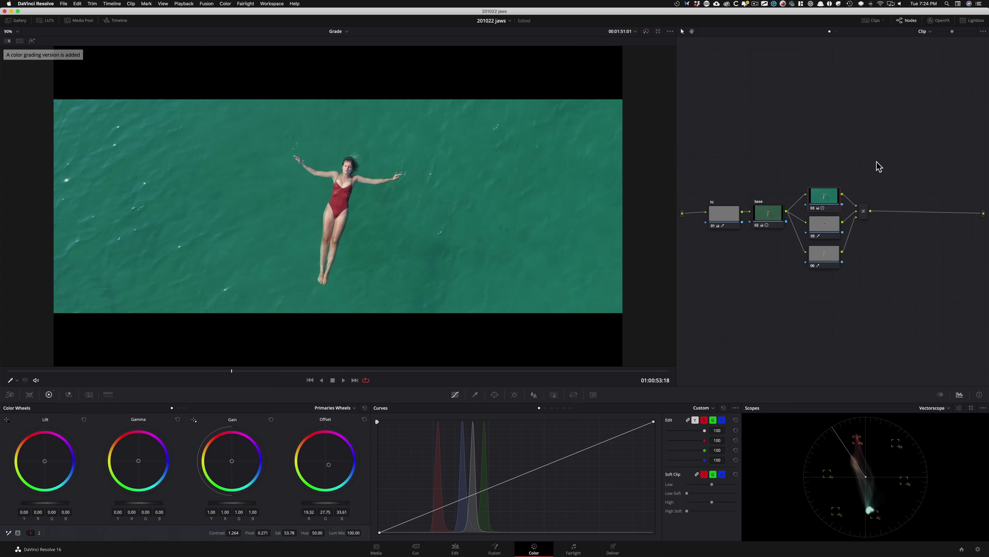
key("shift+Home")
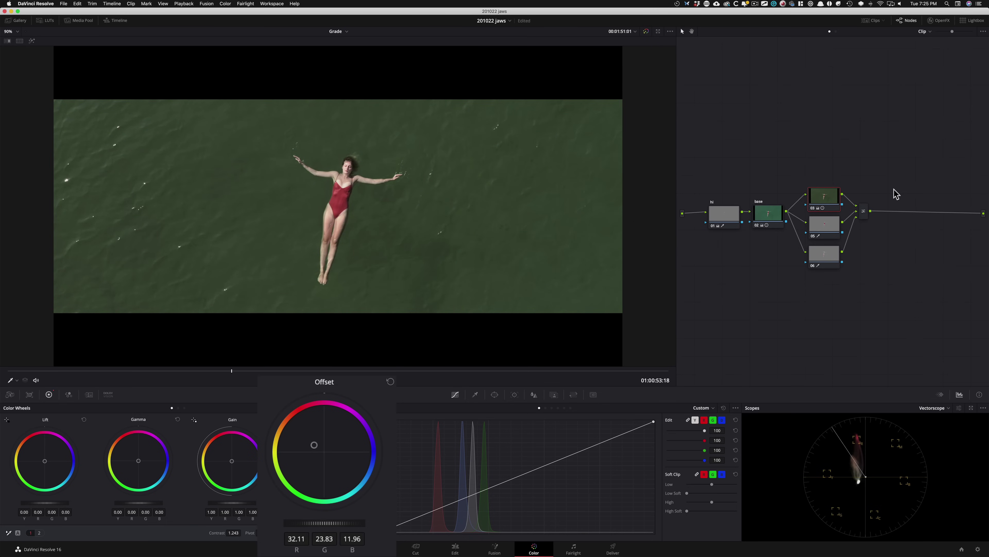
- Compare the shot with node 03's olive look enabled and disabled
key("ctrl+d")
key("ctrl+d")
key("ctrl+d")
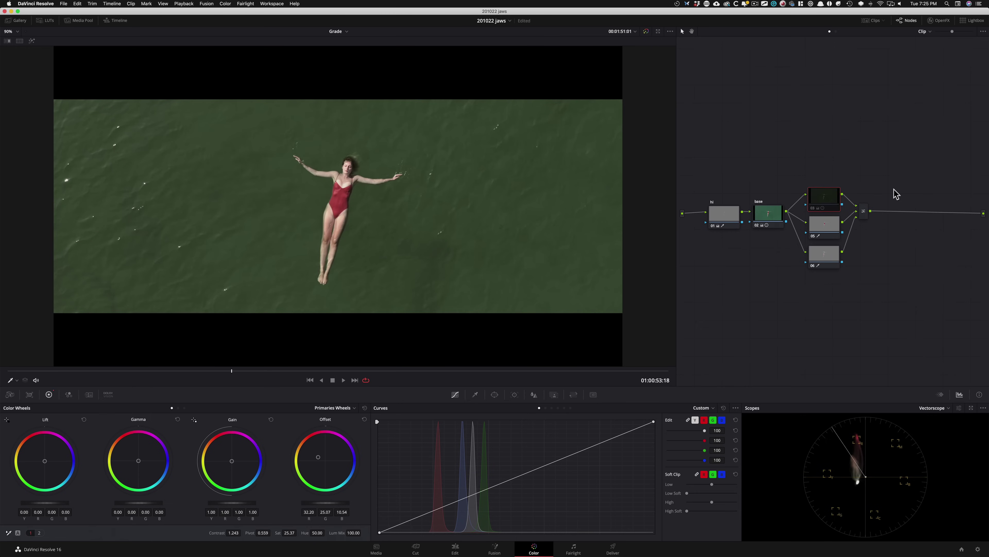
key("ctrl+d")
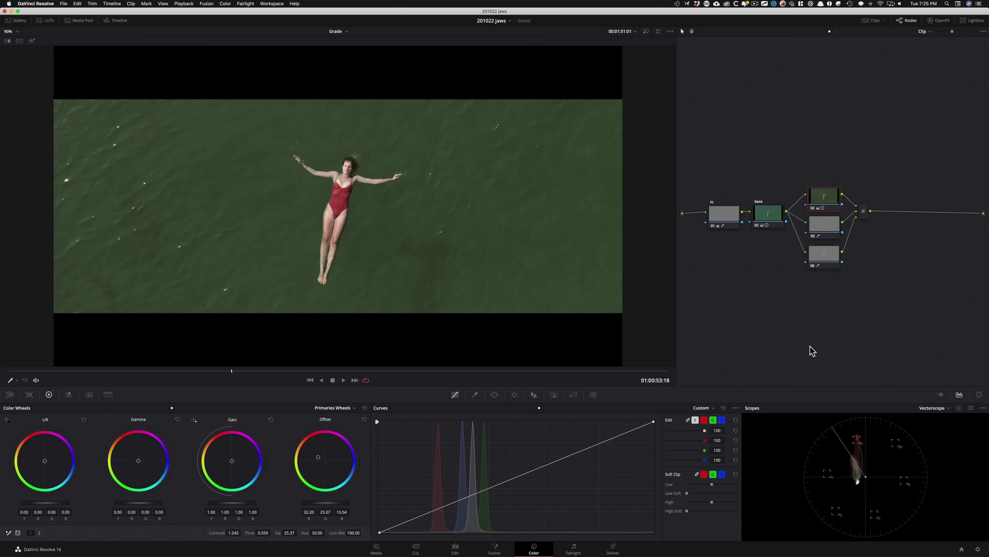
- Compare the complete olive grade against the fully bypassed original shot
key("ctrl+d")
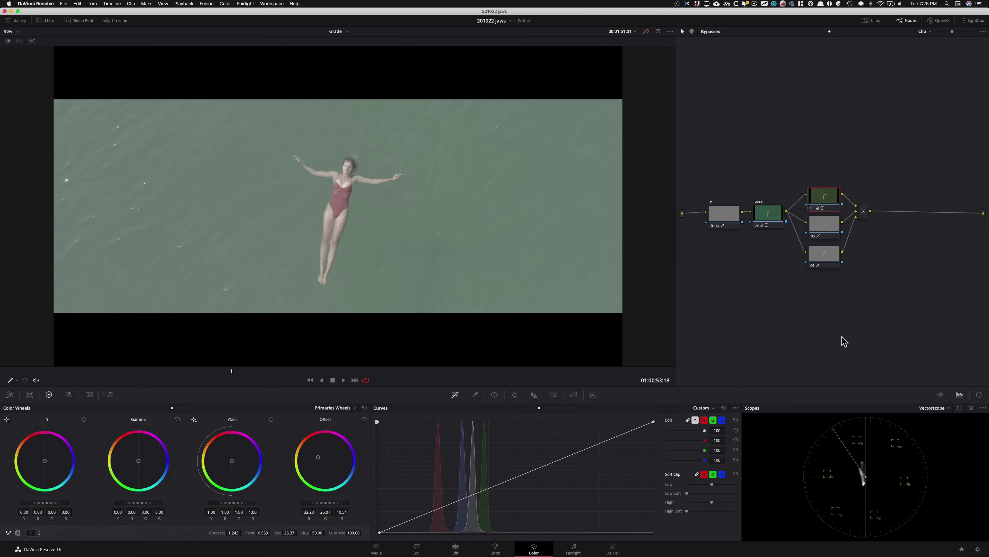
key("ctrl+d")
key("ctrl+d")
key("ctrl+d")
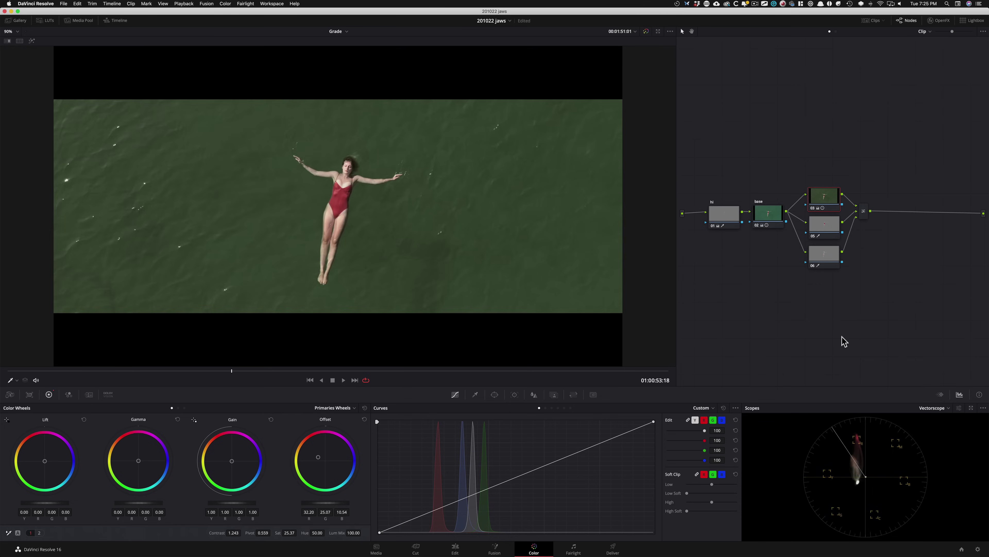
key("shift+d")
key("shift+d")
key("shift+d")
key("shift+d")
key("shift+d")
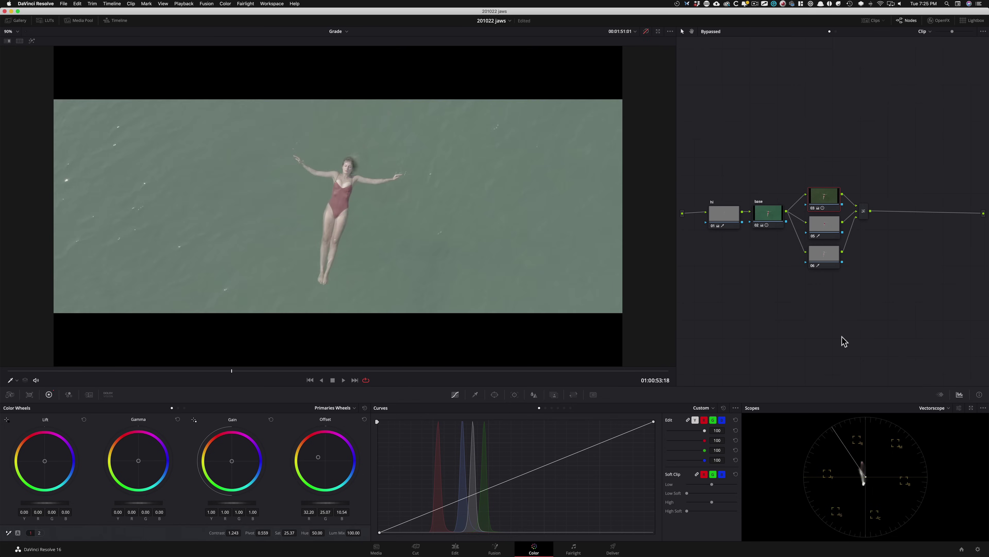
key("shift+d")
key("shift+d")
key("shift+d")
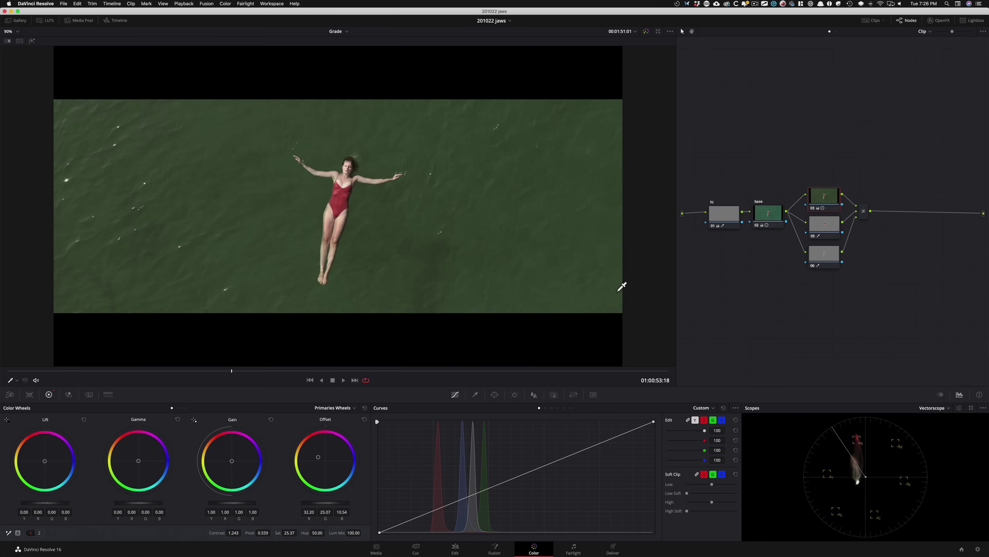
- Add another grade version and regrade node 03 to dark blue with contrast 1.387, pivot 0.768, saturation 18.40 and Offset R 18.30, G 25.06, B 38.34
key("ctrl+y")
key("shift+Home")
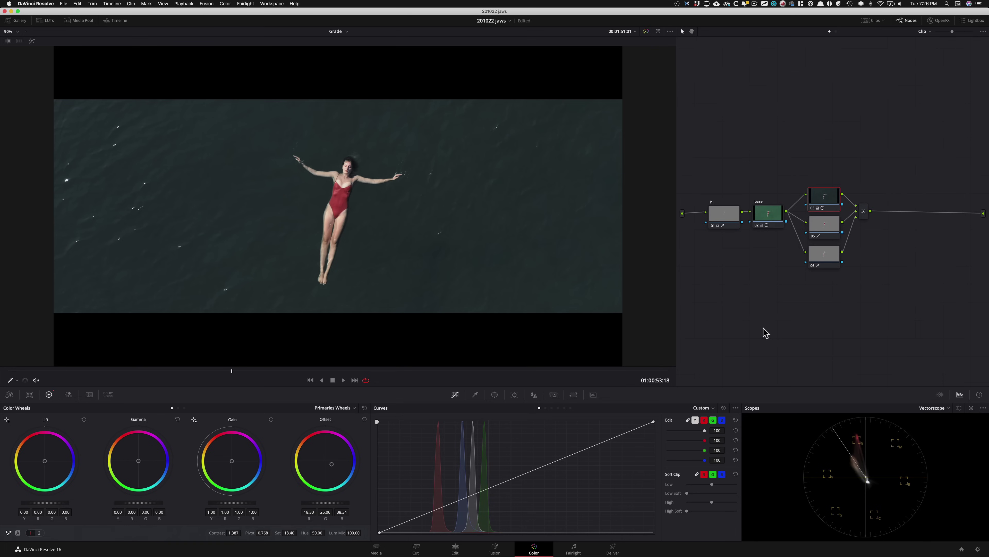
- Compare the dark blue look with node 03 enabled and disabled, and against the fully bypassed original
key("super+d")
key("super+d")
key("shift+d")
key("shift+d")
key("shift+d")
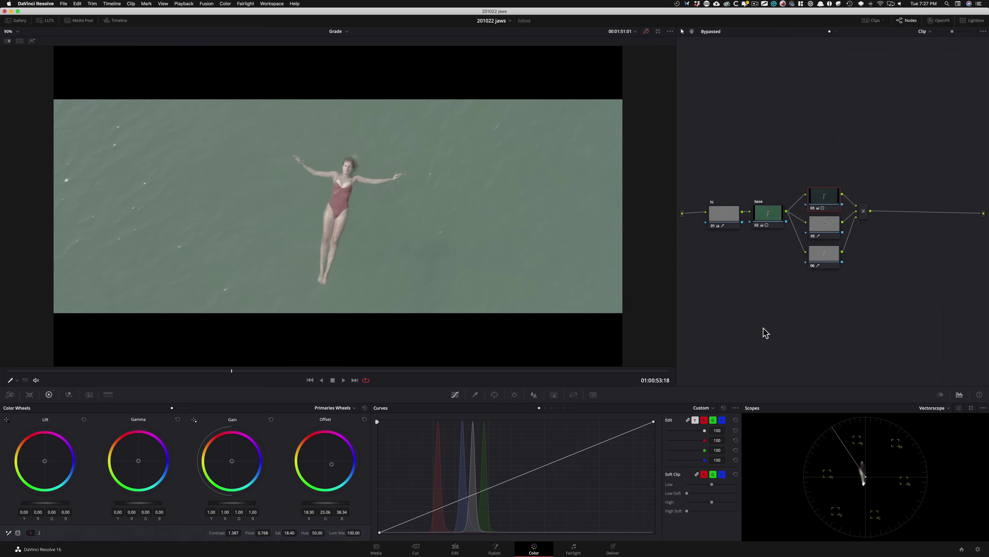
key("shift+d")
key("shift+d")
key("shift+d")
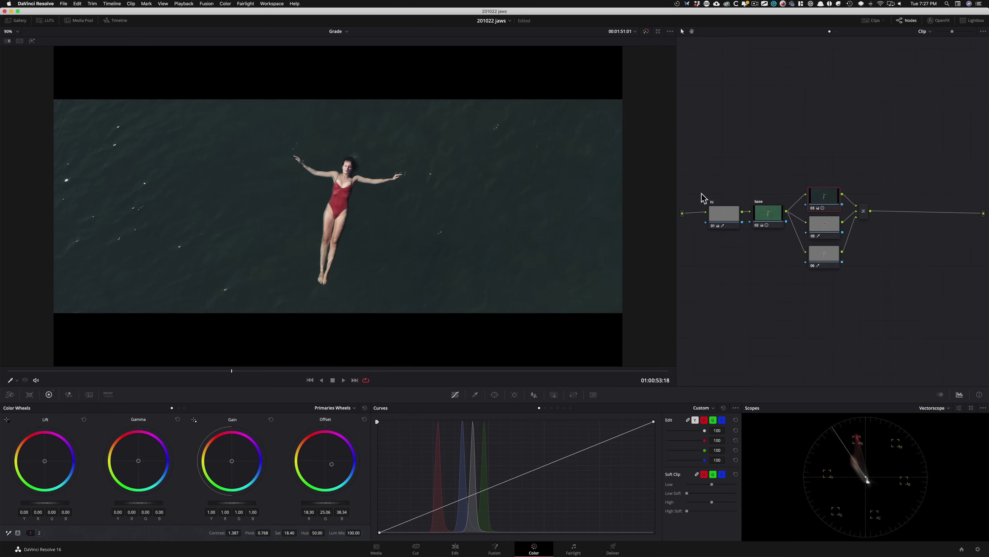
- Compare all grade versions with the original in a split screen, playing the shot in an enlarged viewer and scrubbing through it at normal size
left_click(19, 41)
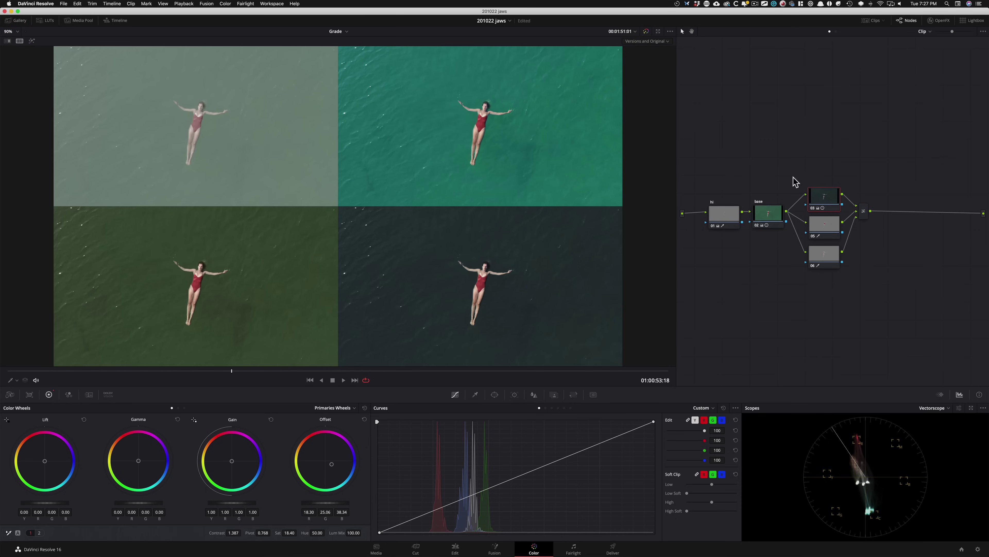
key("alt+f")
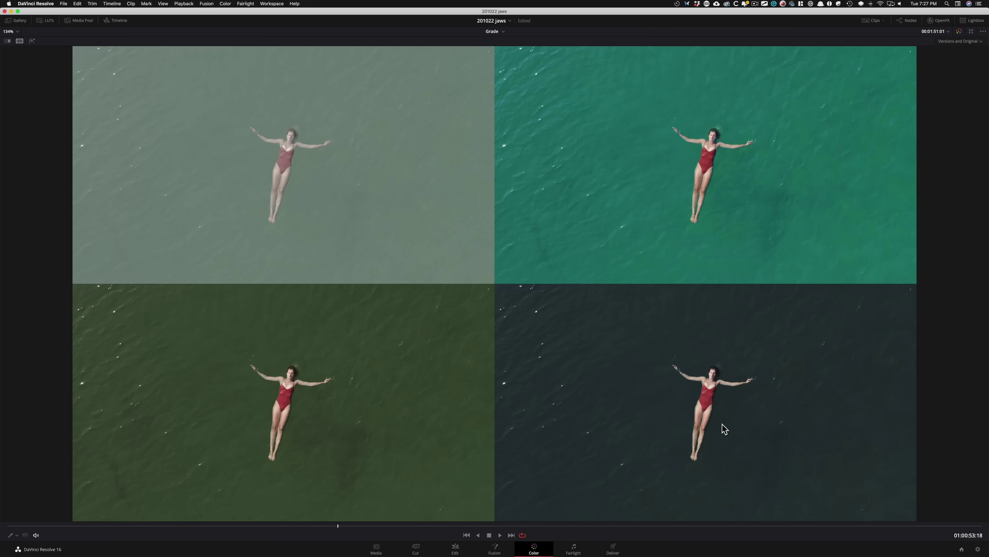
key("space")
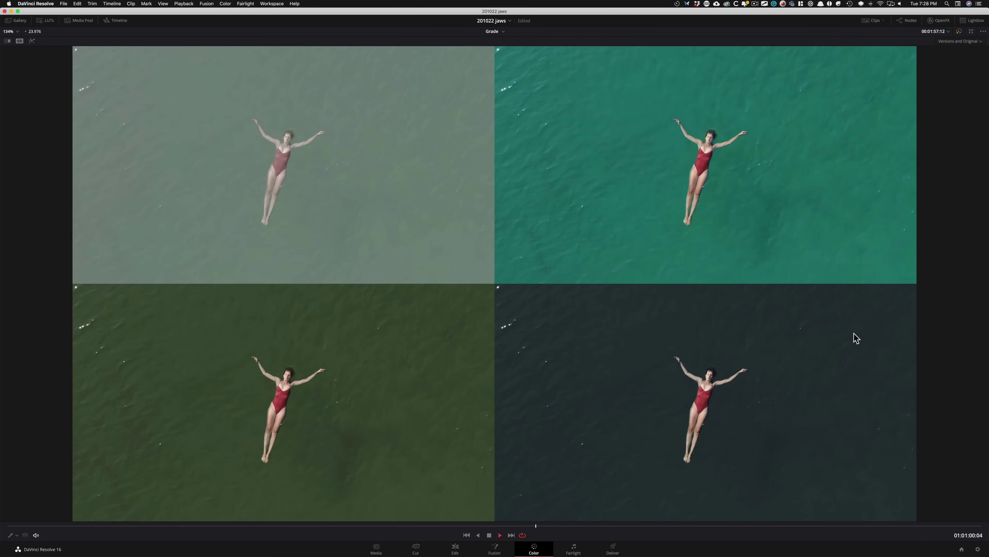
key("space")
key("alt+f")
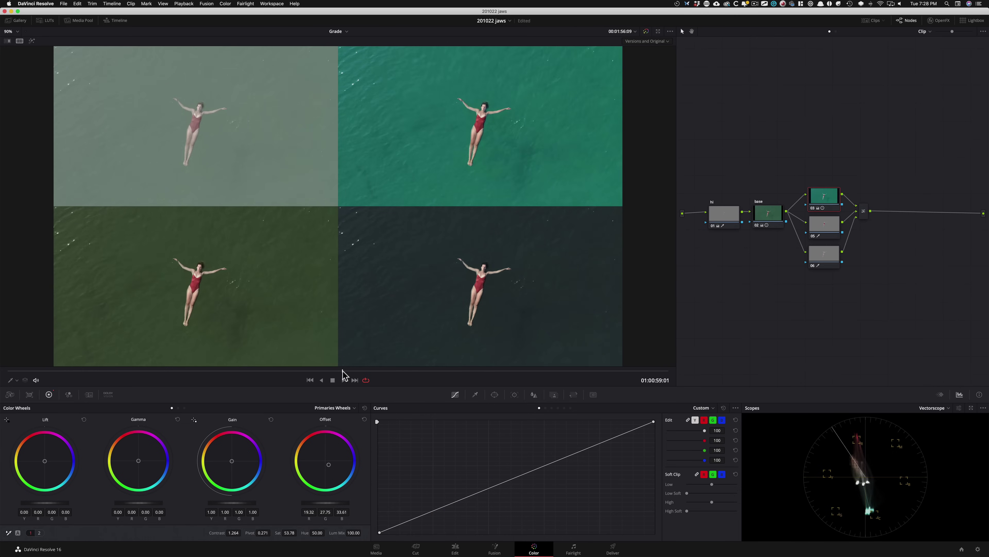
left_click(343, 375)
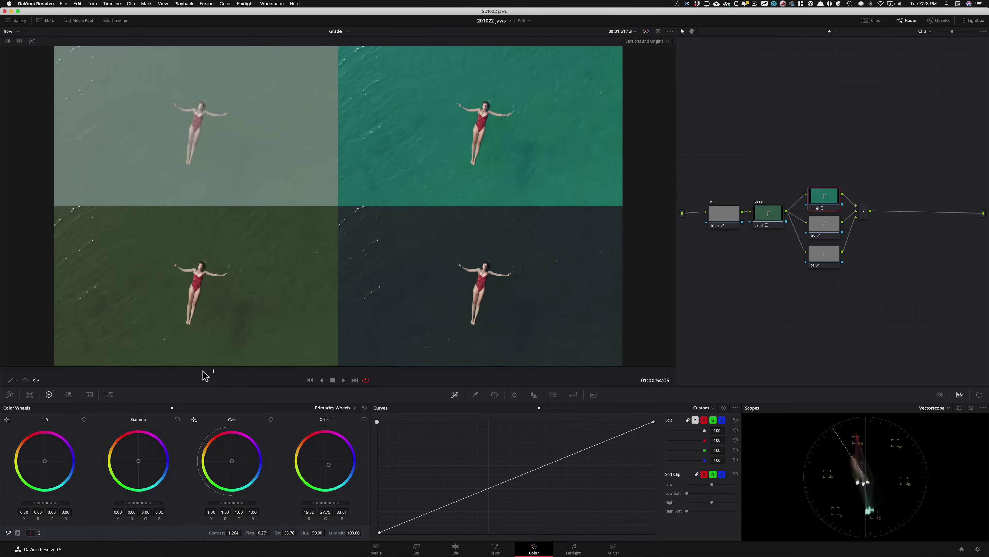